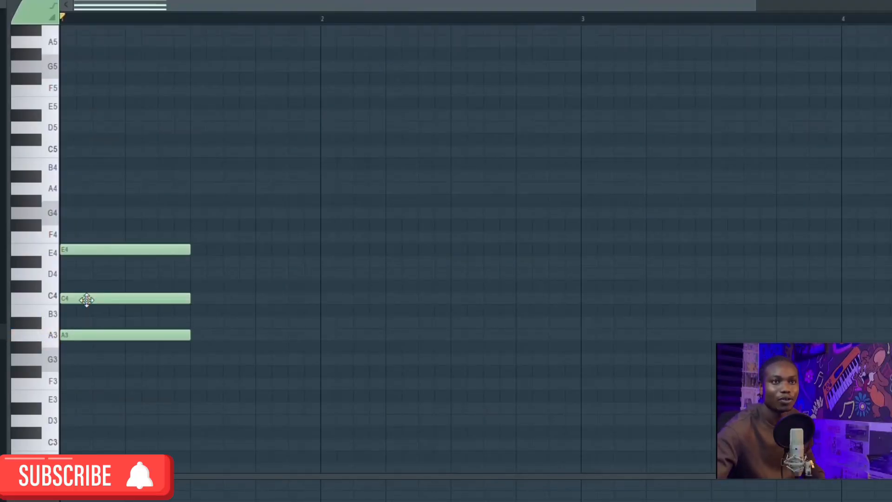
Voice the A minor chord as A3, E4, A4 and C5, staggering each higher note one grid step later, and audition it
drag(76, 151, 14, 151)
drag(99, 188, 18, 181)
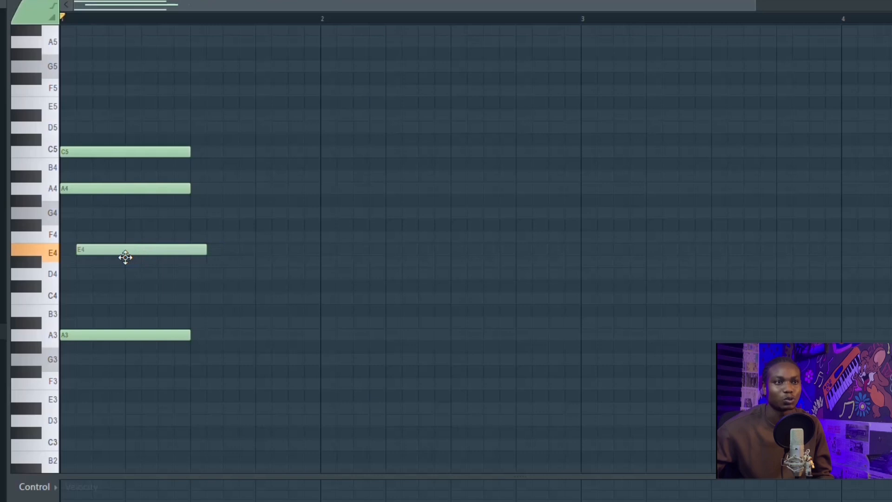
drag(111, 190, 154, 185)
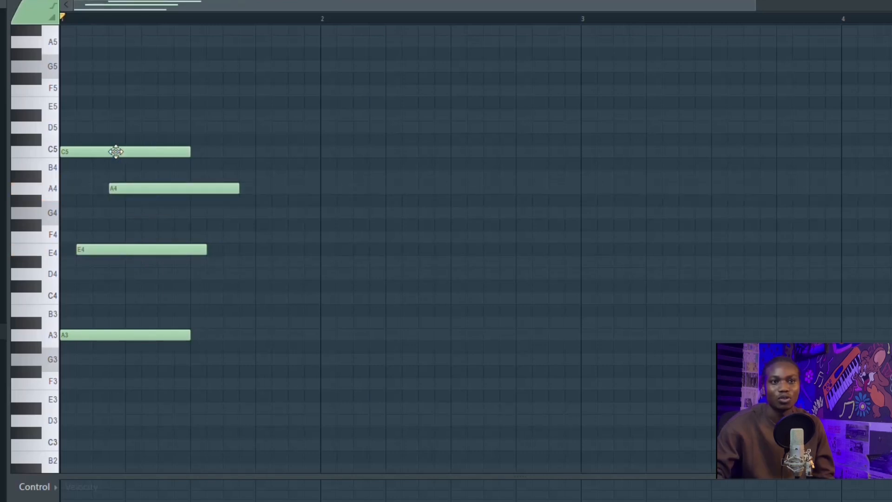
key(space)
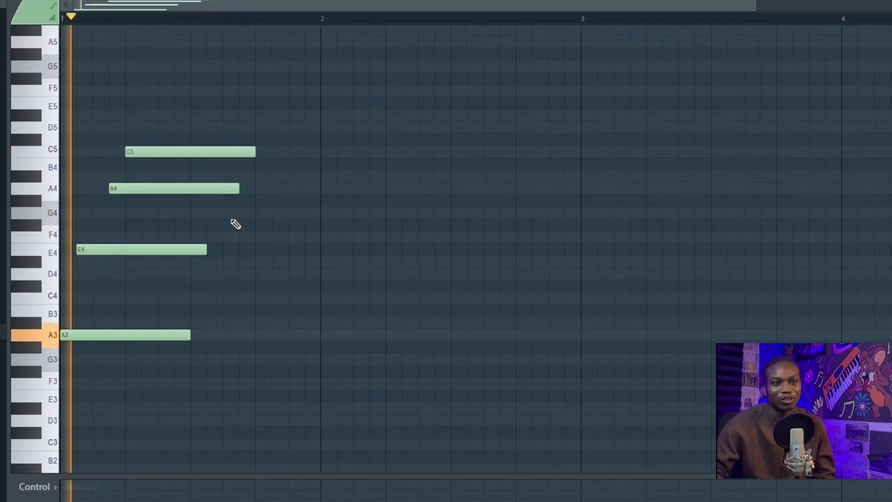
key(space)
key(space)
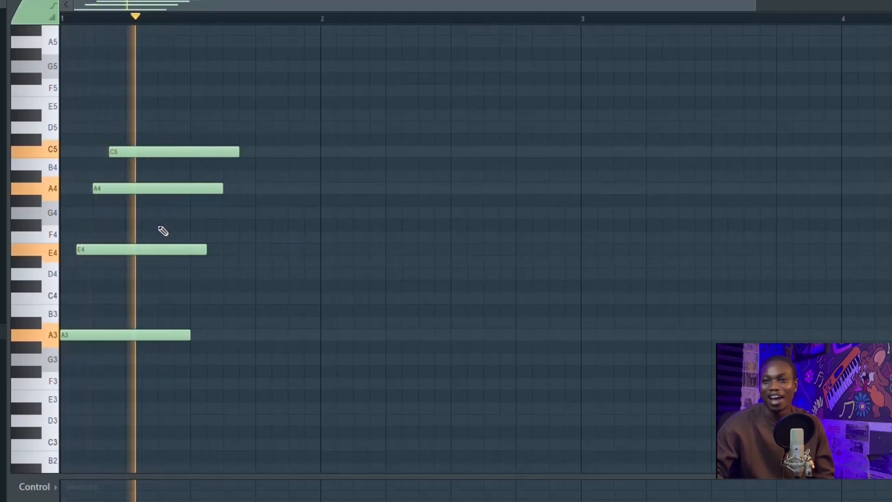
key(space)
Slice the four staggered notes at beat 2, shift the later pieces two grid steps forward, and play the result
scroll(95, 23, up, 2)
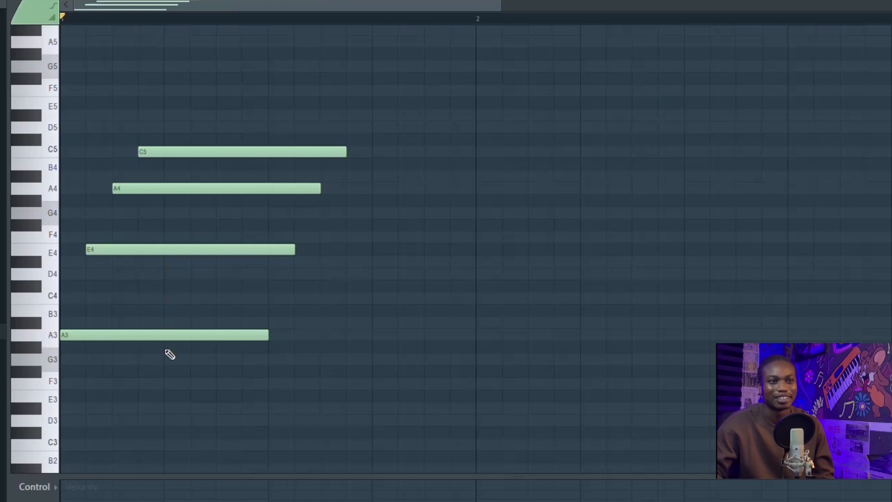
drag(166, 133, 166, 133)
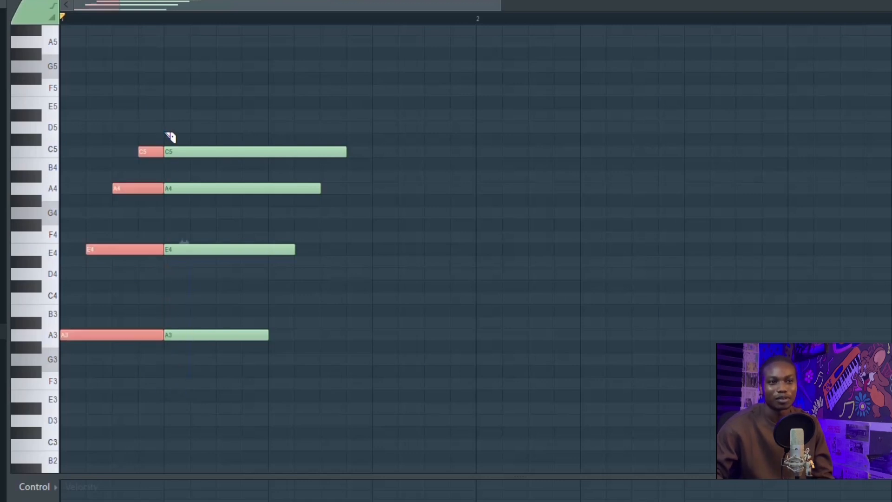
drag(193, 74, 328, 423)
drag(238, 250, 291, 251)
key(space)
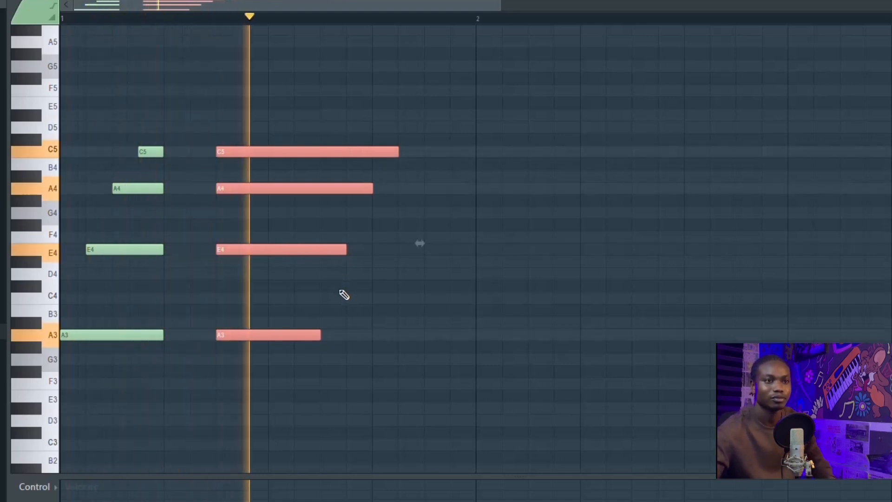
key(space)
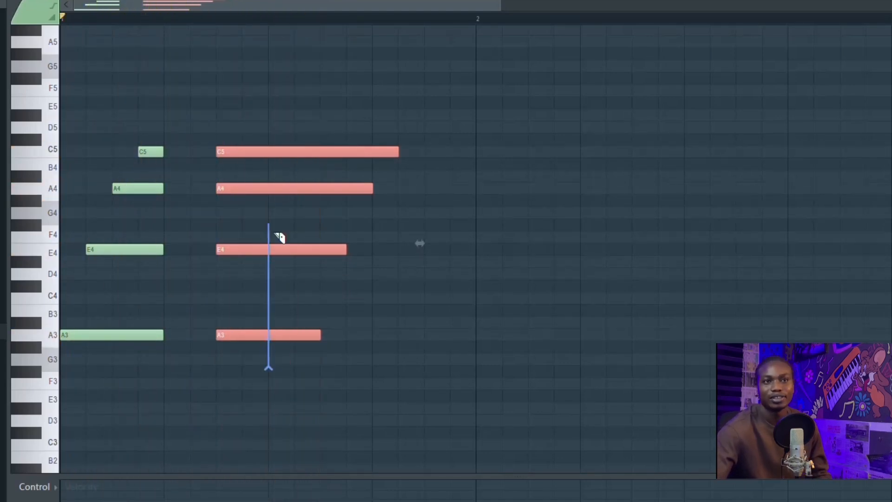
Trim the repeated chord in bar 1 to one grid step and add a D4 note on beat 3
drag(274, 110, 273, 110)
mouse_move(298, 135)
mouse_down()
mouse_move(304, 284)
mouse_move(291, 359)
mouse_up()
click(278, 274)
drag(237, 122, 253, 367)
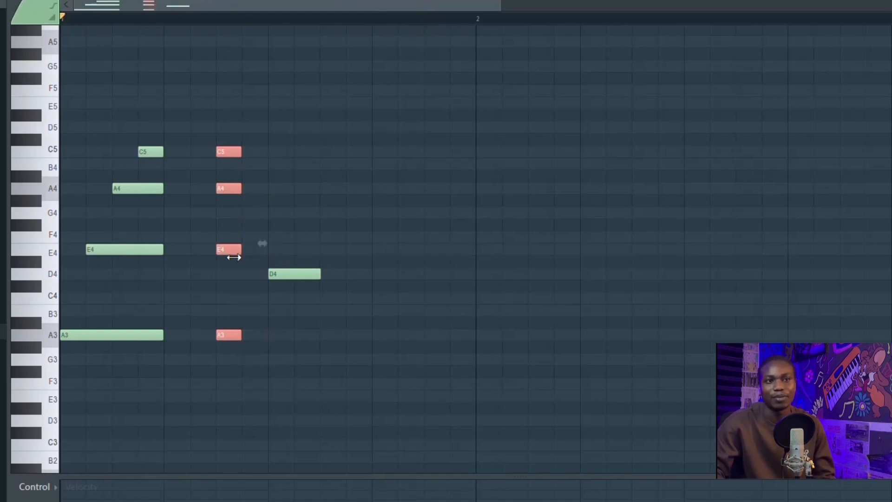
key(space)
key(space)
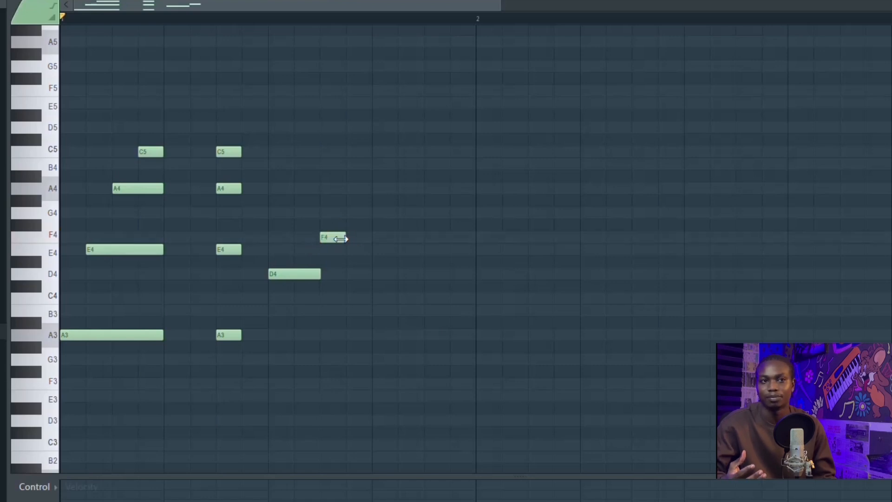
Add stacked F4 and A4 notes right after the D4, and place an E4 note at the end of bar 1
click(326, 188)
key(space)
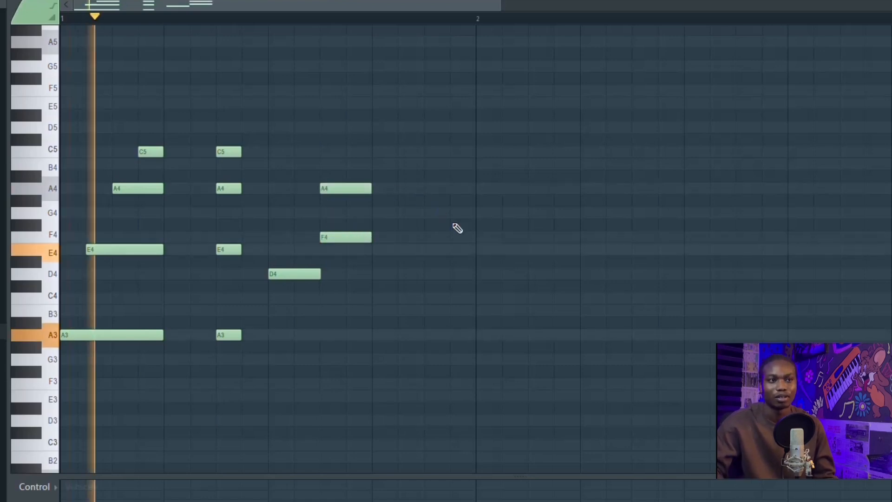
click(464, 251)
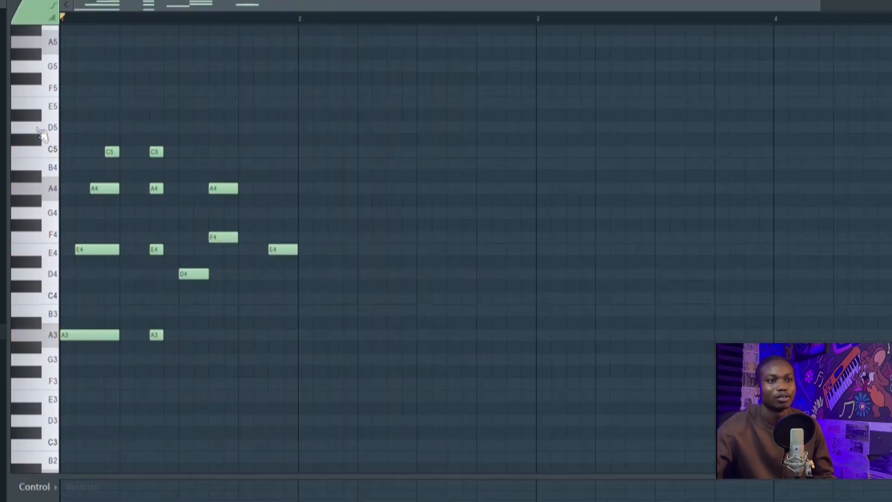
Duplicate the bar 1 notes into bar 2 and end the copy with short E4 and F4 notes
drag(43, 133, 46, 470)
shift+drag(99, 235, 333, 249)
drag(684, 278, 661, 220)
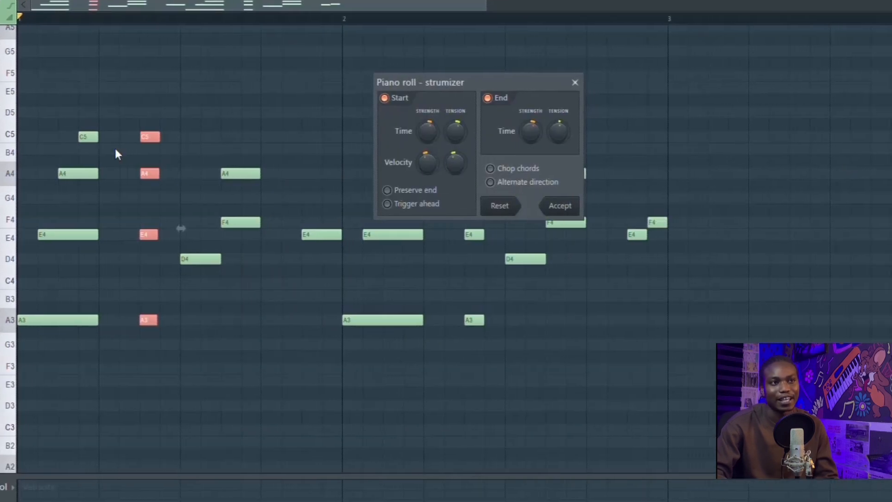
Apply the strumizer to the stacked F4 and A4 notes in bar 1
scroll(147, 19, up, 3)
scroll(91, 20, up, 3)
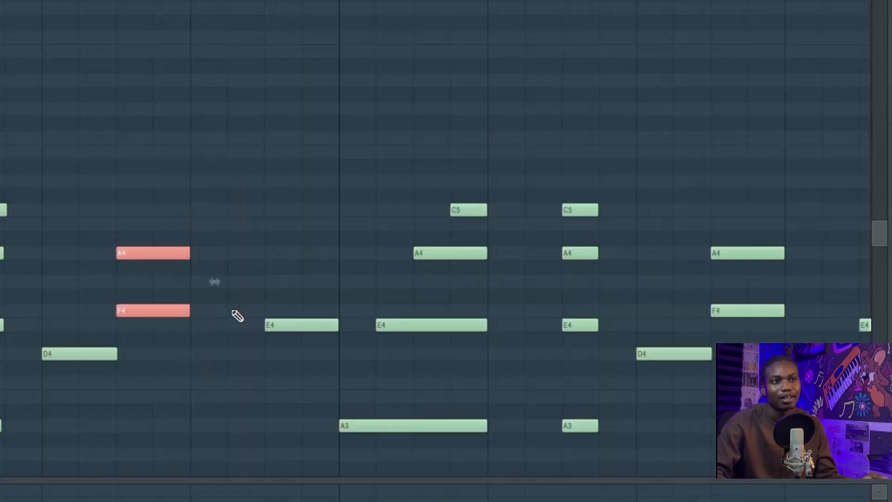
key(alt+s)
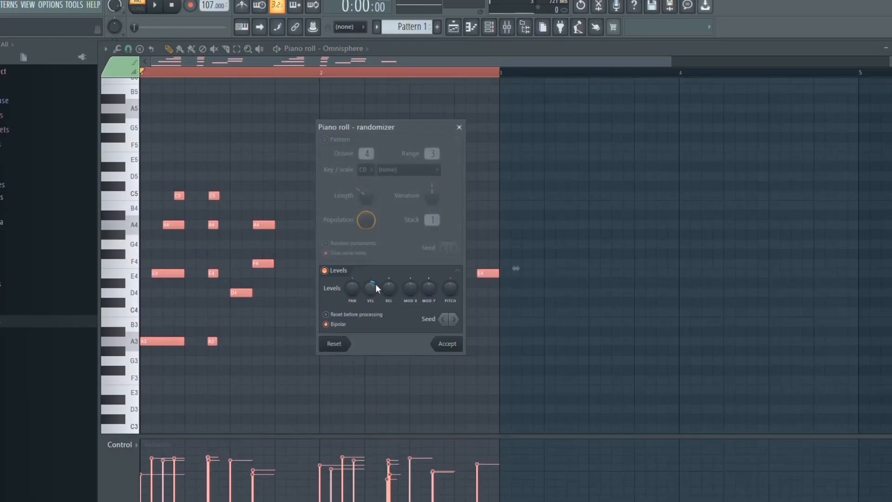
Randomize the velocity levels of all notes in the two bars and play the pattern
click(447, 344)
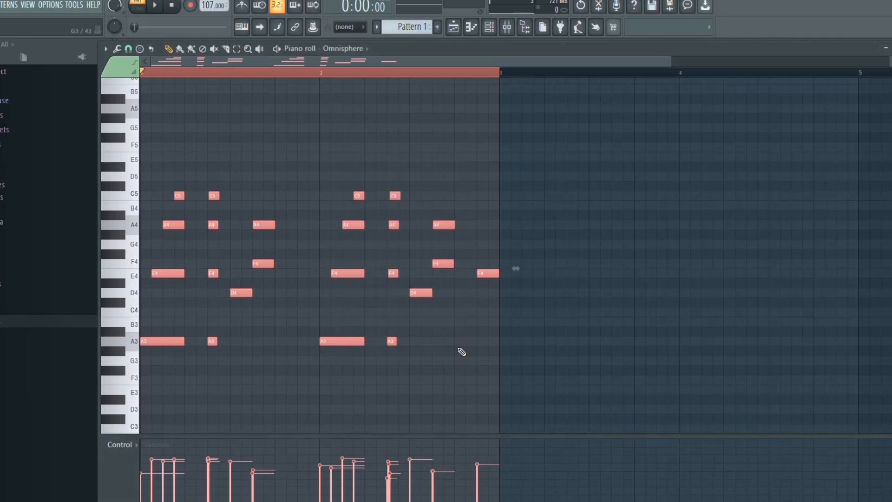
key(space)
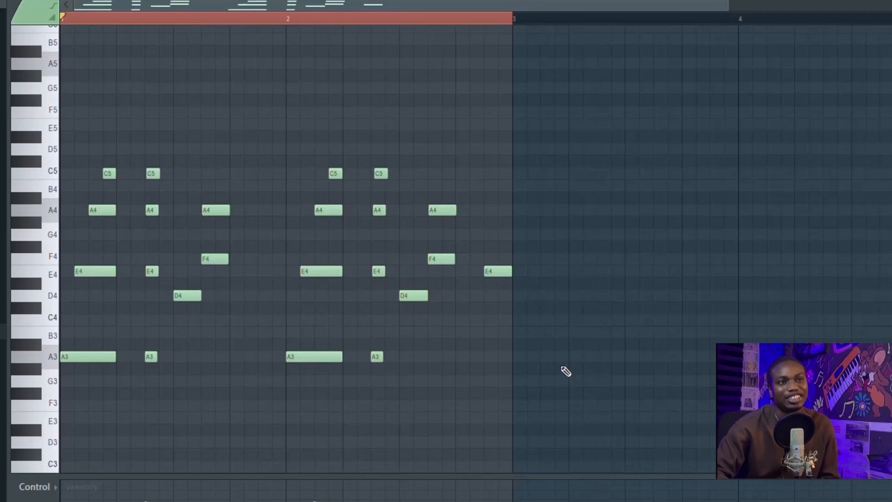
Transpose the whole two-bar pattern up seven semitones so its lowest note is E4, and play it
key(shift+Up)
key(shift+Up)
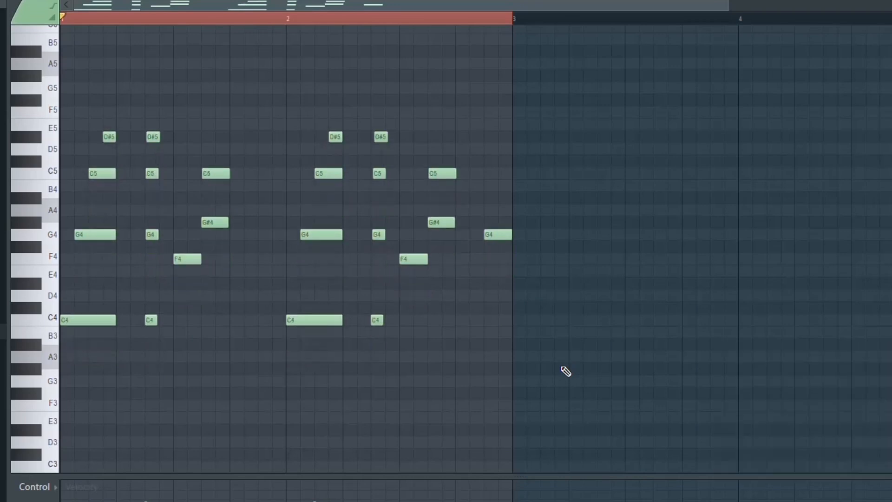
key(shift+Up)
key(shift+Up)
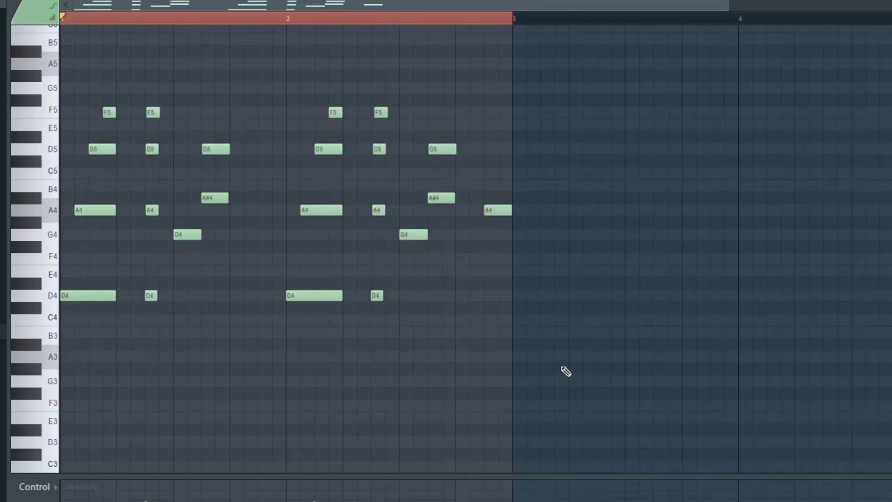
key(shift+Up)
key(shift+Up)
key(space)
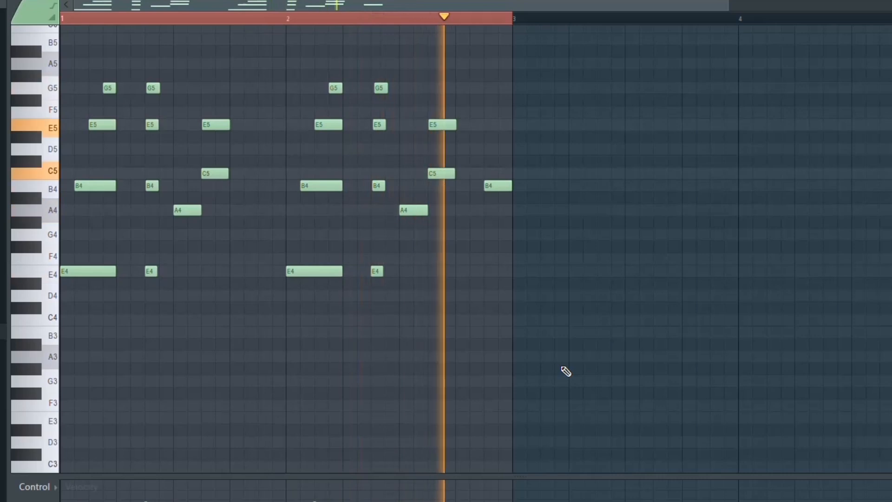
Look through the piano roll's view helpers for the scale highlighting options
click(16, 32)
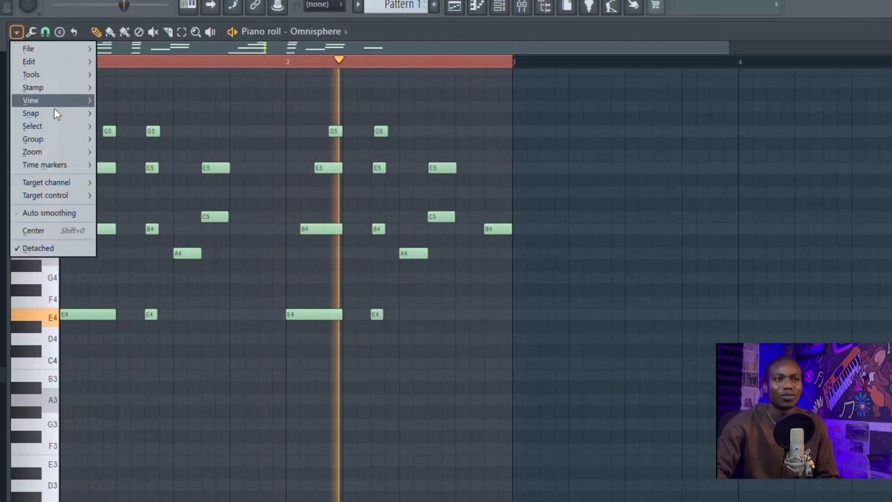
mouse_move(55, 102)
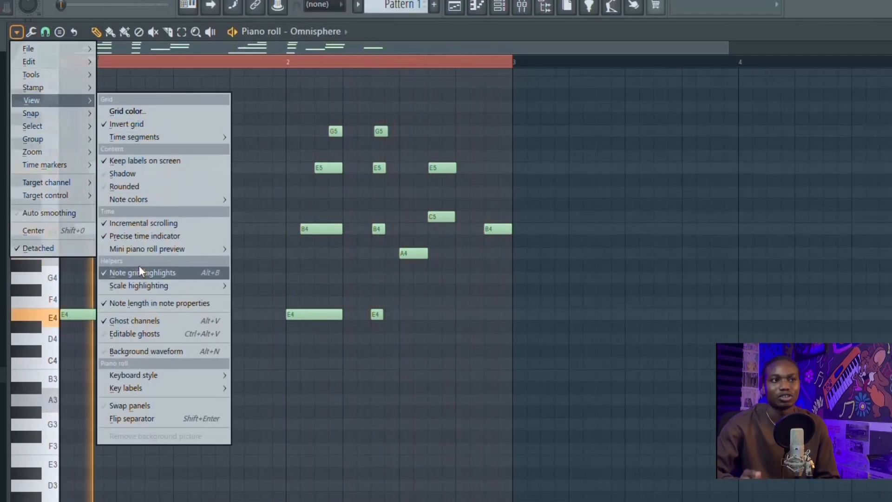
mouse_move(143, 284)
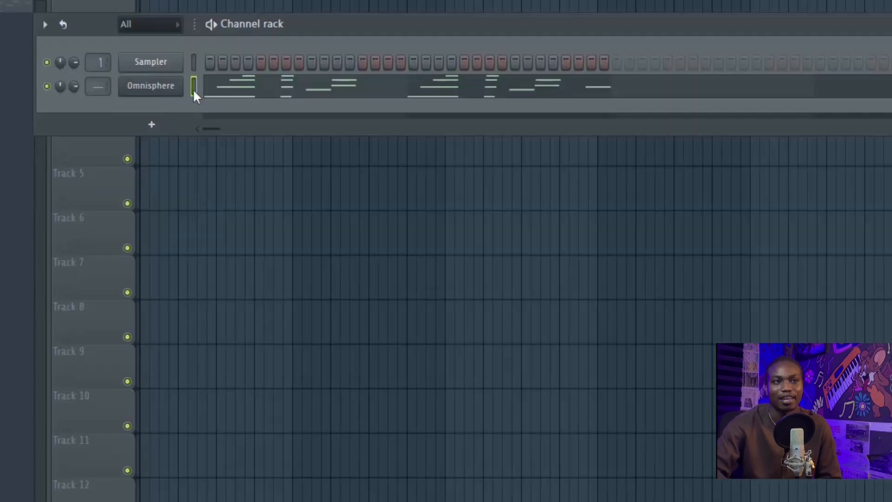
Cut the low frequencies of the Omnisphere mixer channel using band 1 of Fruity parametric EQ 2
key(F9)
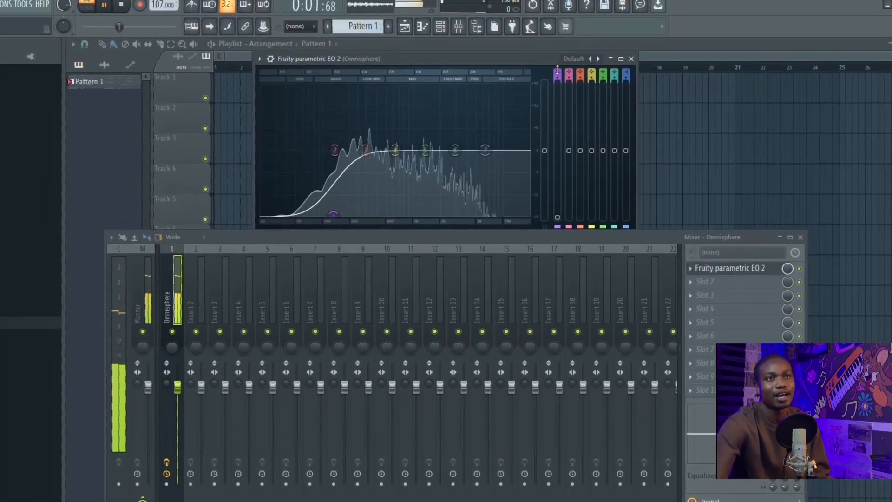
drag(329, 218, 289, 264)
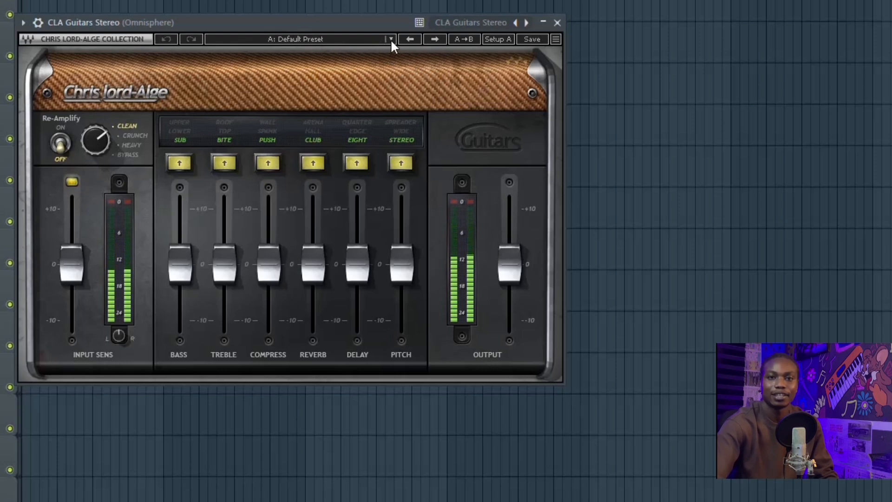
Load the Acoustic - Air Wave preset in CLA Guitars and advance to the following preset
click(391, 39)
mouse_move(455, 222)
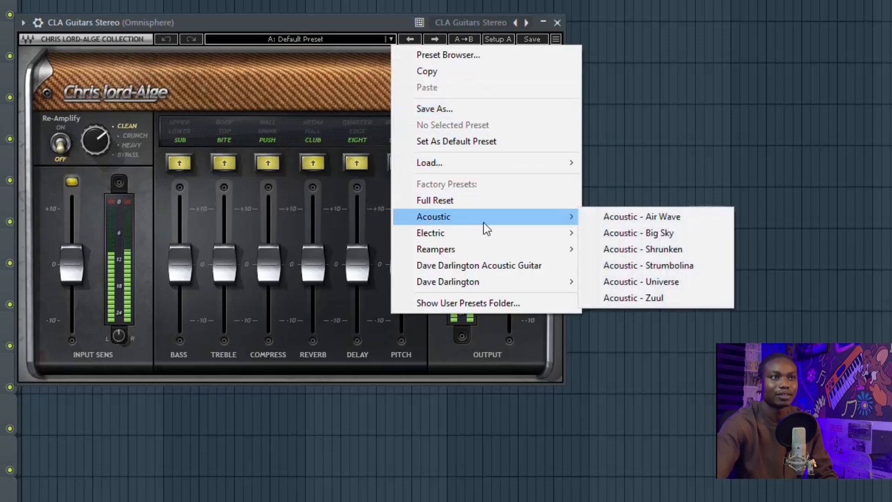
click(648, 223)
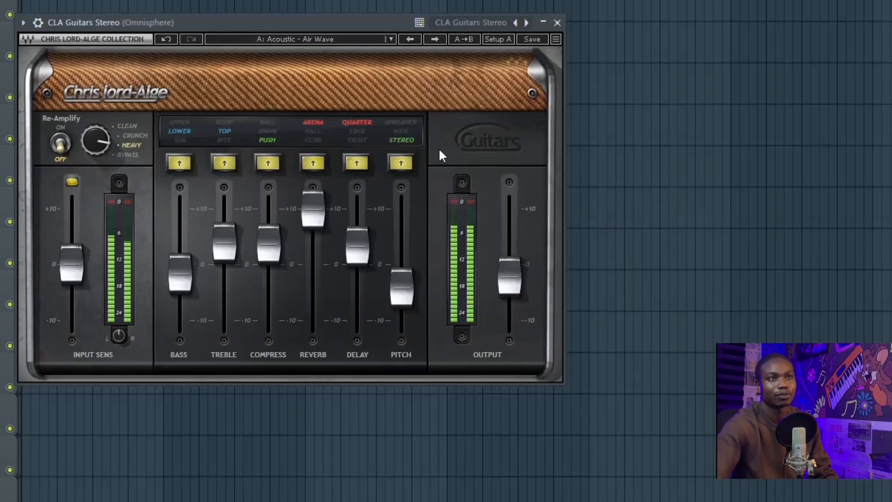
click(439, 39)
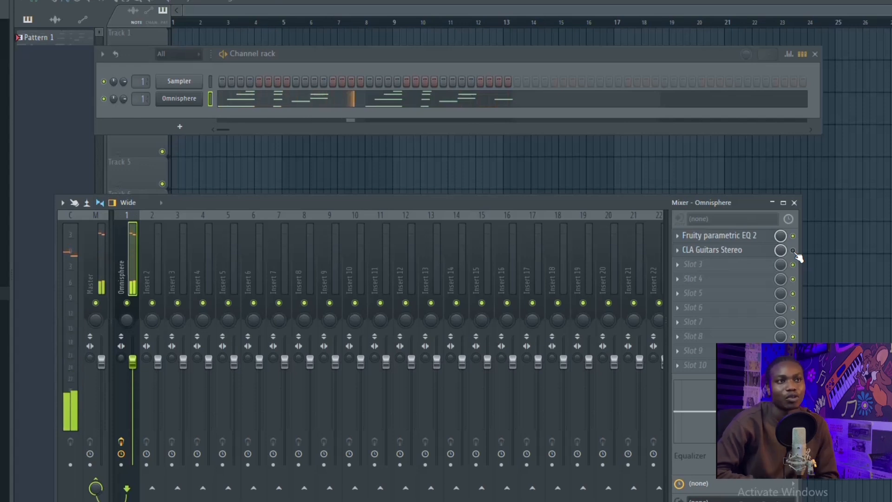
Lower the output level of CLA Guitars Stereo to about -2.3 and clear its output clip indicator
click(708, 255)
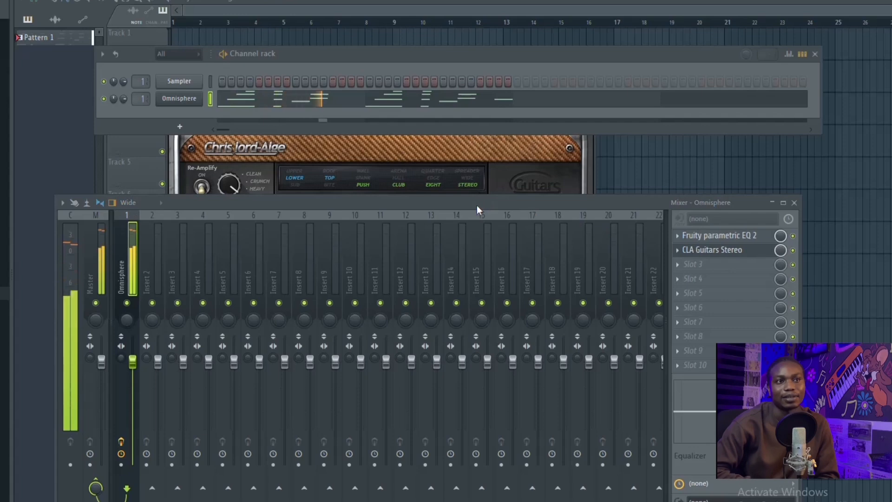
drag(476, 204, 478, 360)
drag(581, 261, 581, 301)
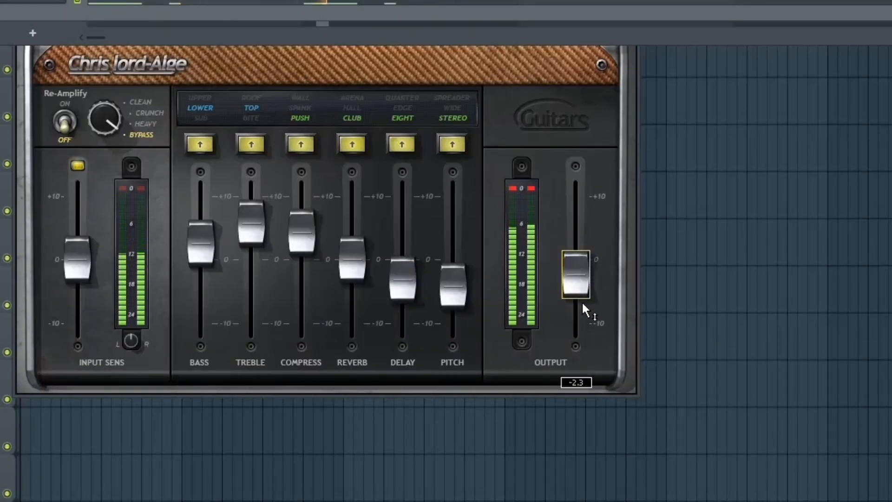
click(528, 188)
mouse_move(584, 283)
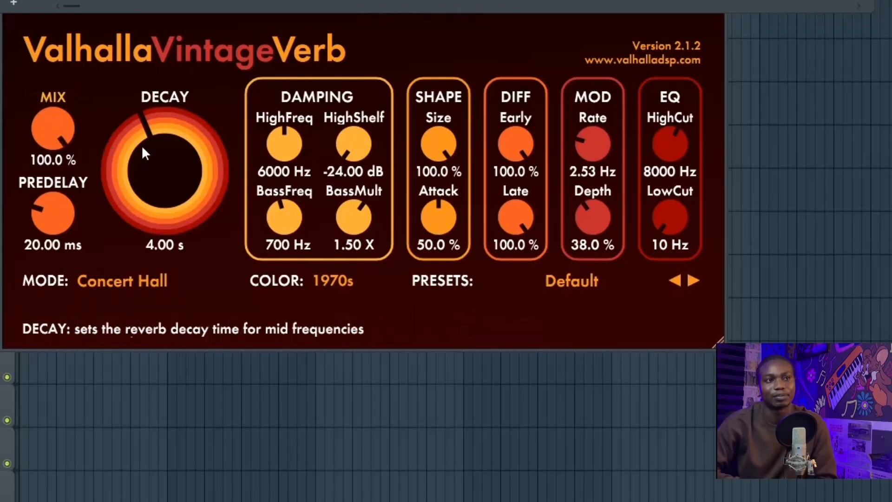
Adjust the ValhallaVintageVerb decay time and set its LowCut to 500 Hz, closing the mixer when done
mouse_move(154, 177)
mouse_down()
mouse_move(153, 195)
mouse_move(156, 188)
mouse_up()
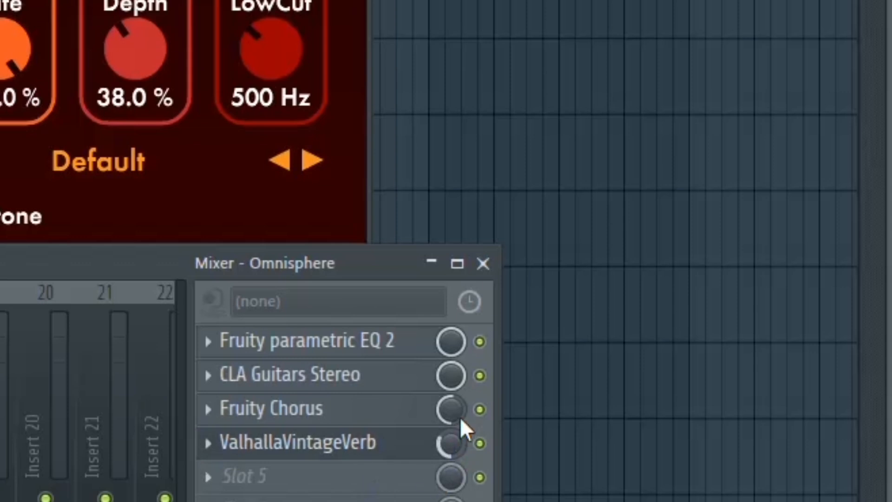
click(483, 264)
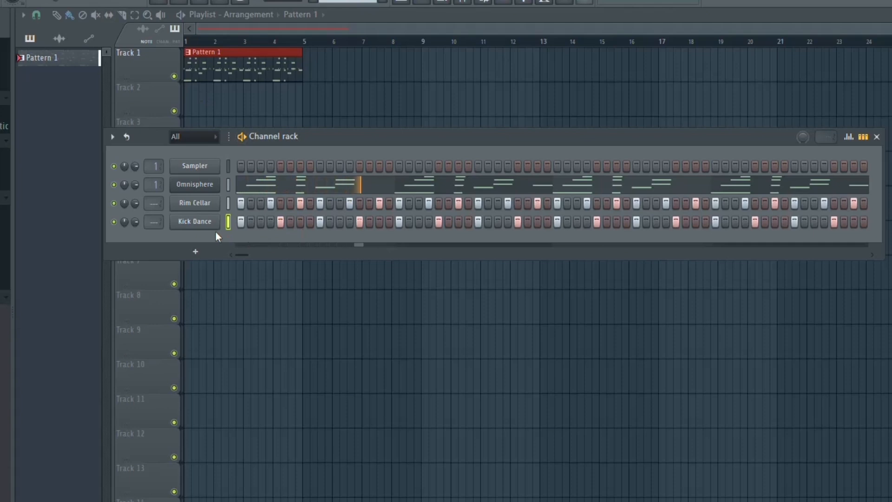
Add a Conga 04 channel below Kick Dance and program its hits on steps 7 and 15
click(215, 229)
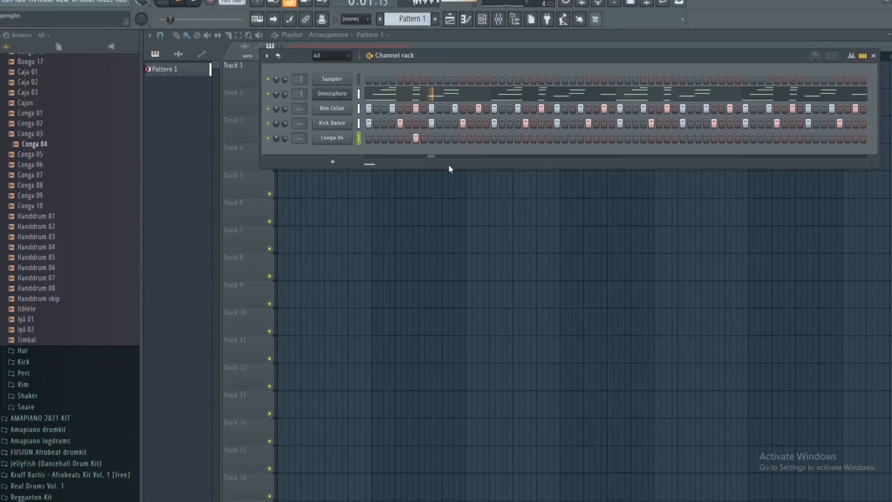
click(480, 134)
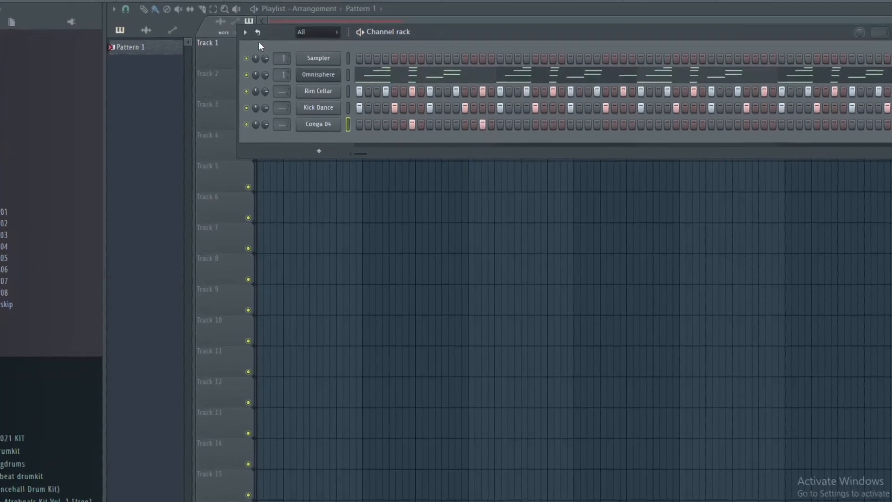
Turn on Normalize for the Conga 04 sample in its channel settings
click(325, 121)
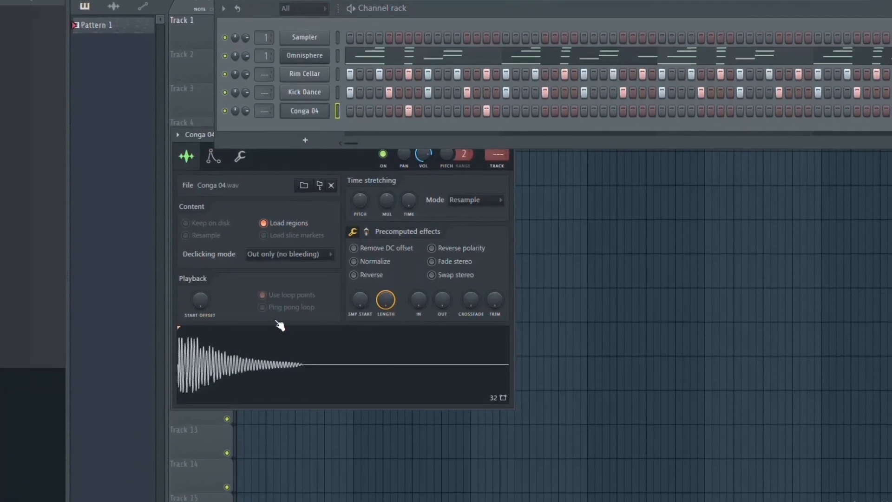
click(352, 262)
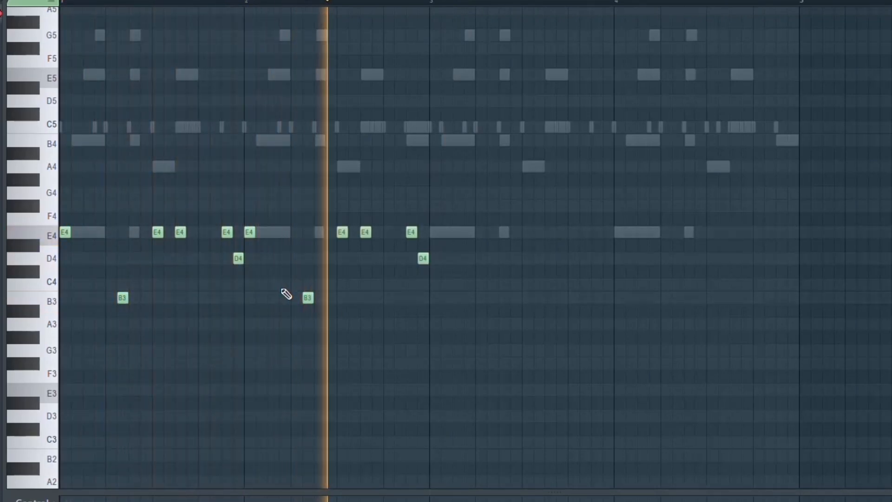
Raise the E4 note in the middle of bar 2 to A4, and flip the pattern's last two notes vertically
drag(341, 234, 342, 167)
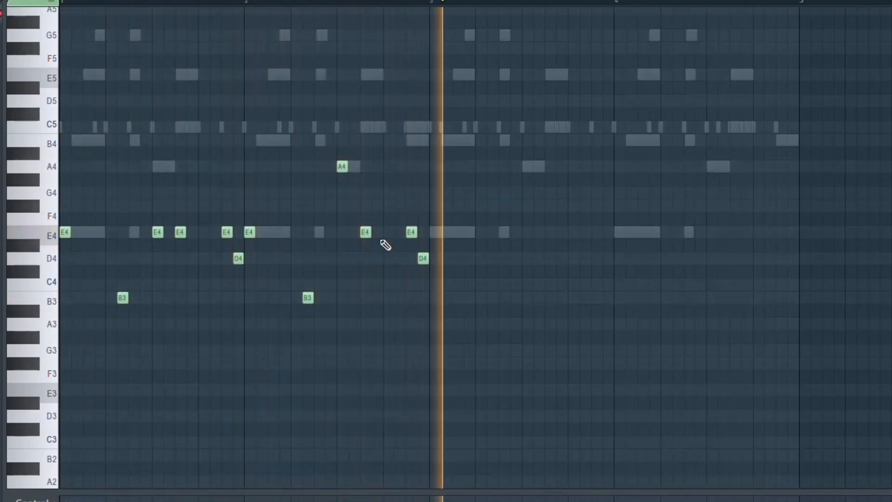
key(space)
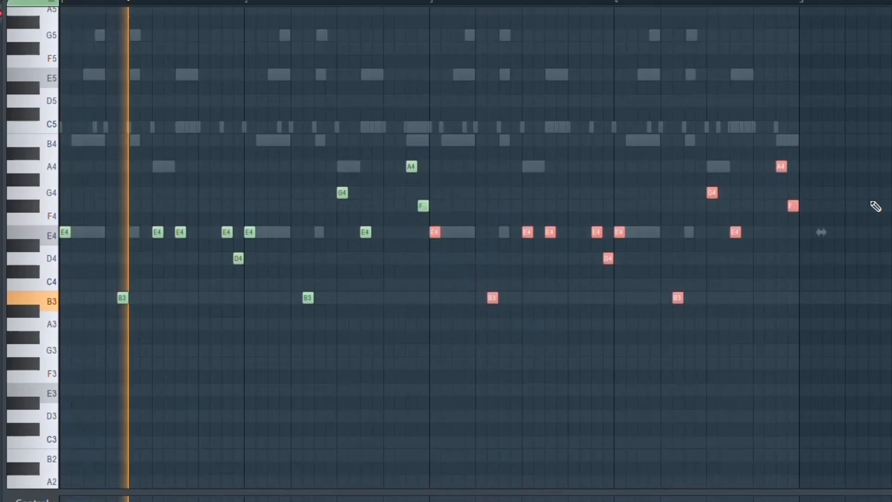
drag(783, 136, 811, 234)
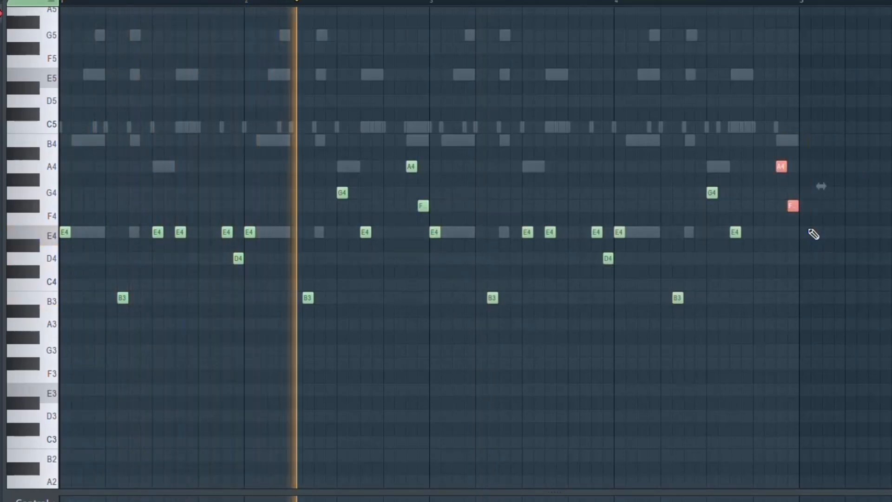
key(alt+y)
drag(750, 201, 643, 314)
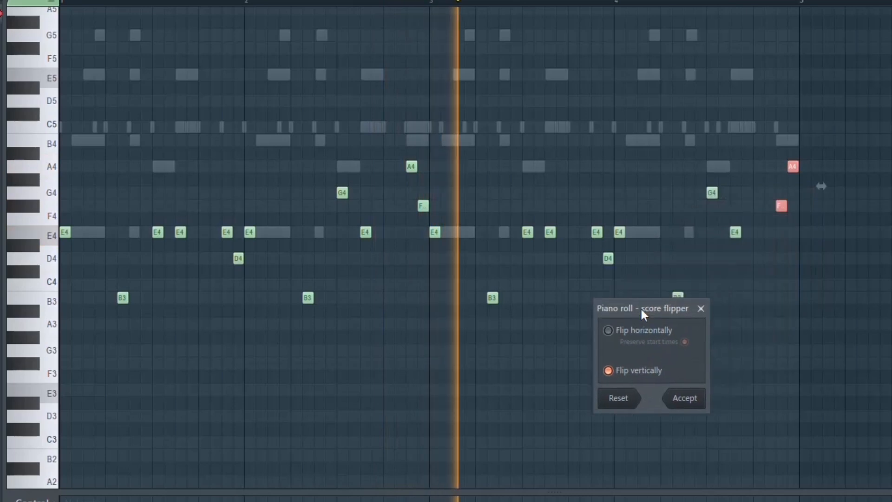
click(688, 397)
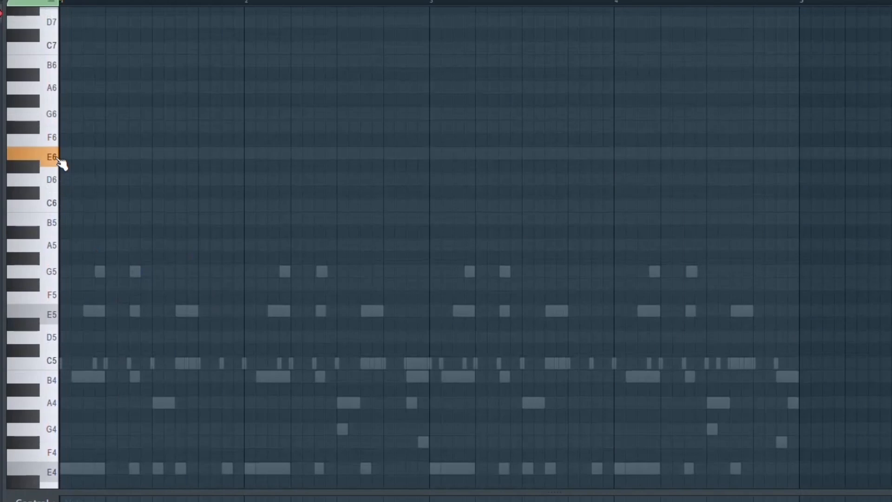
Add E6 and F#6 notes from beat 3 of bar 1 to the high melody and audition it
scroll(93, 186, up, 2)
click(157, 232)
key(space)
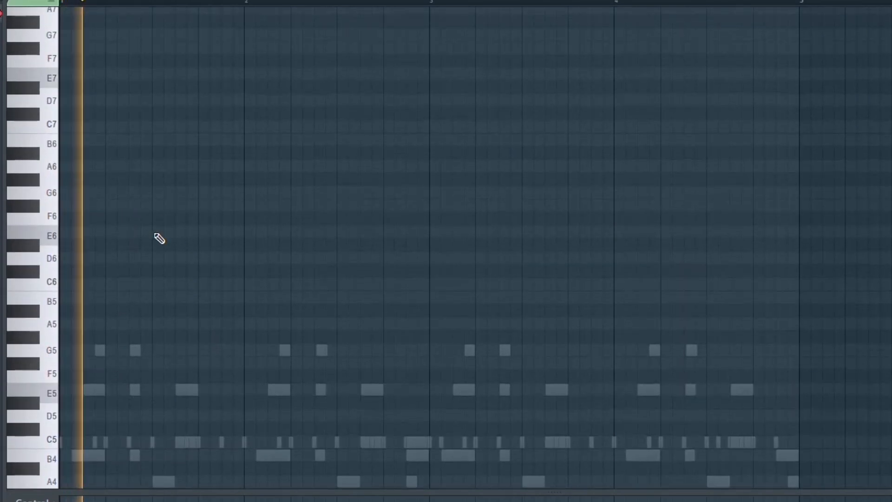
click(170, 205)
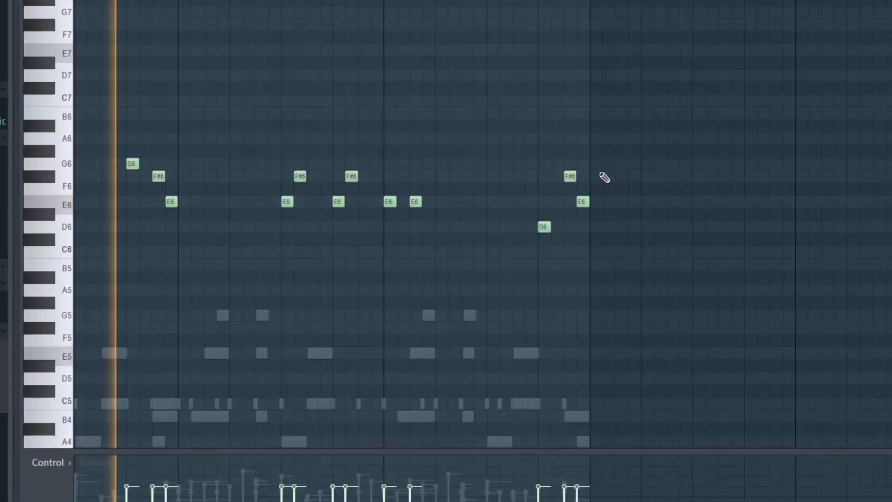
scroll(512, 223, down, 1)
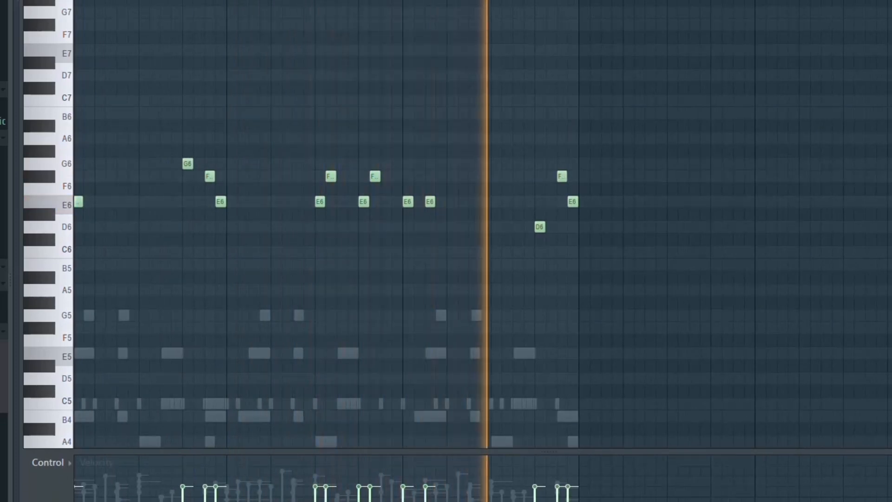
key(space)
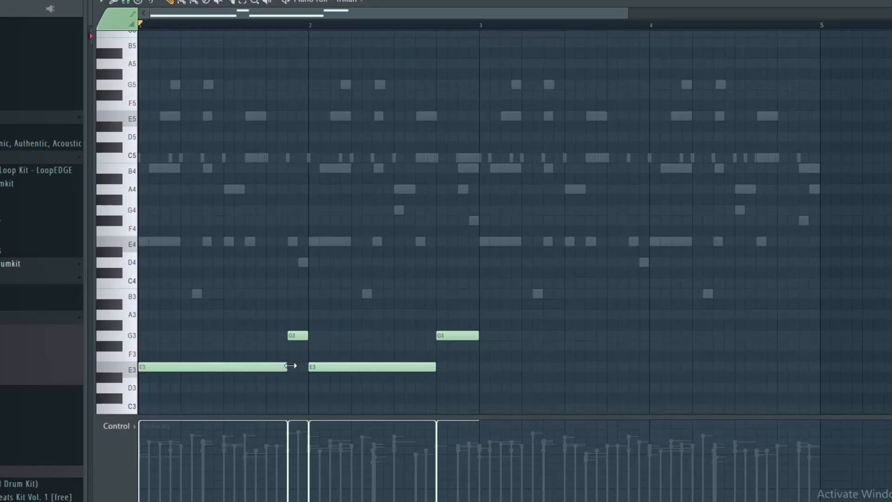
Play back the Trilian bass line of E3 and G3 notes against the melody
key(space)
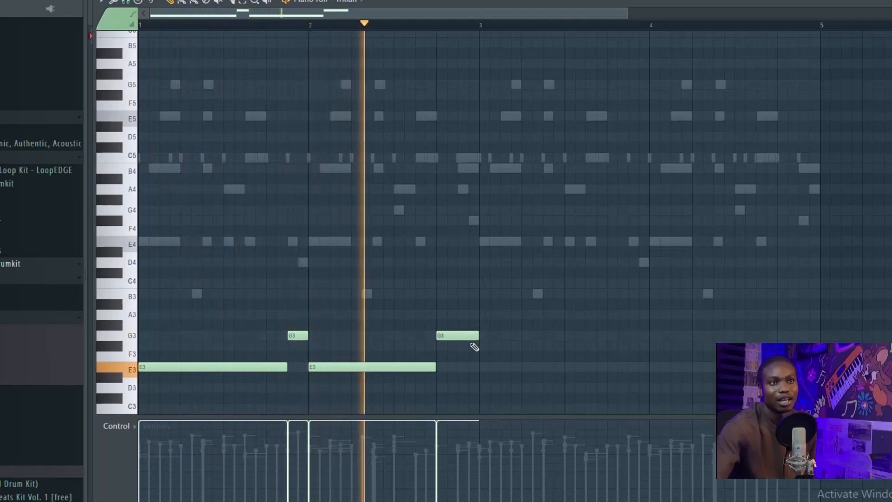
key(space)
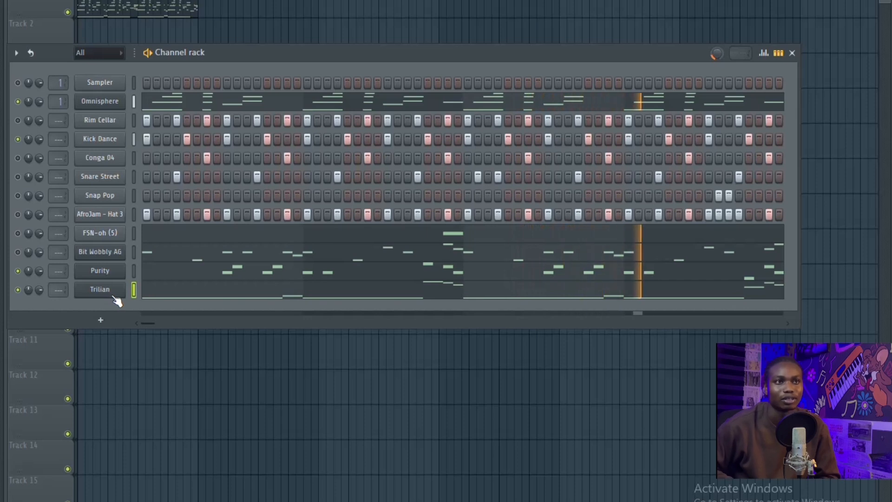
Remove the Trilian channel from the channel rack
right_click(113, 296)
click(275, 303)
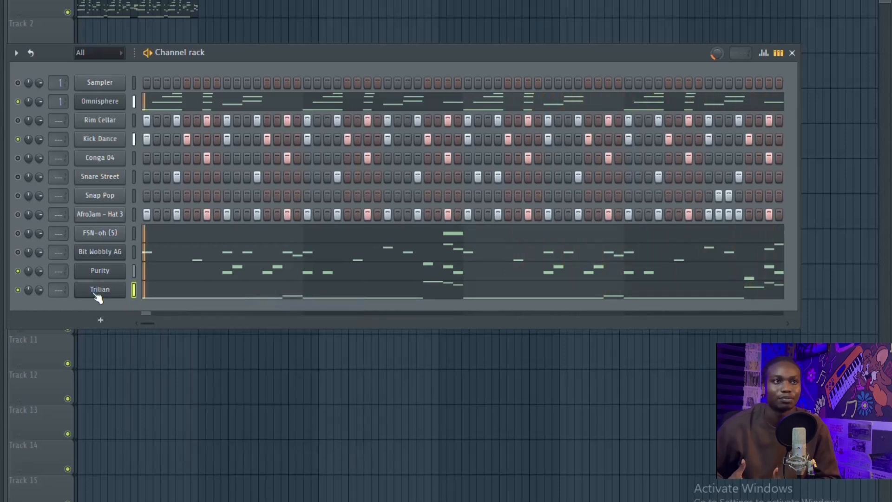
right_click(95, 291)
click(157, 411)
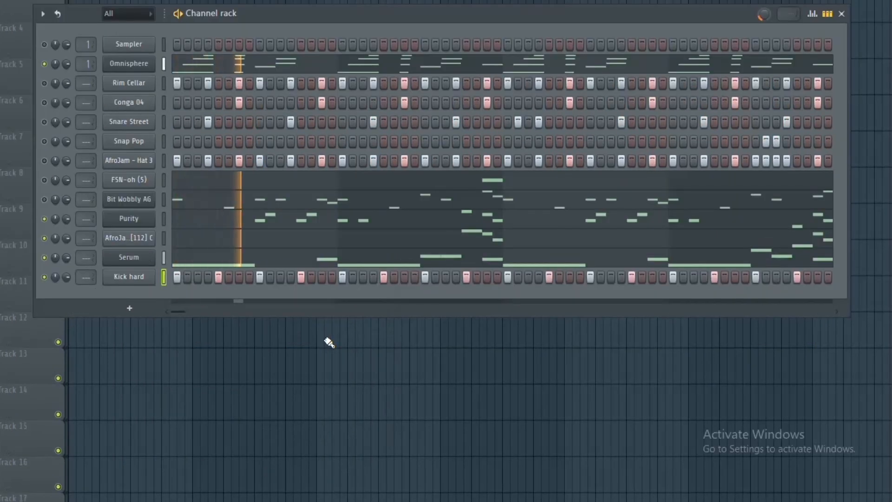
Examine the sample settings of the Kick hard channel while the pattern plays, closing them when done
click(142, 279)
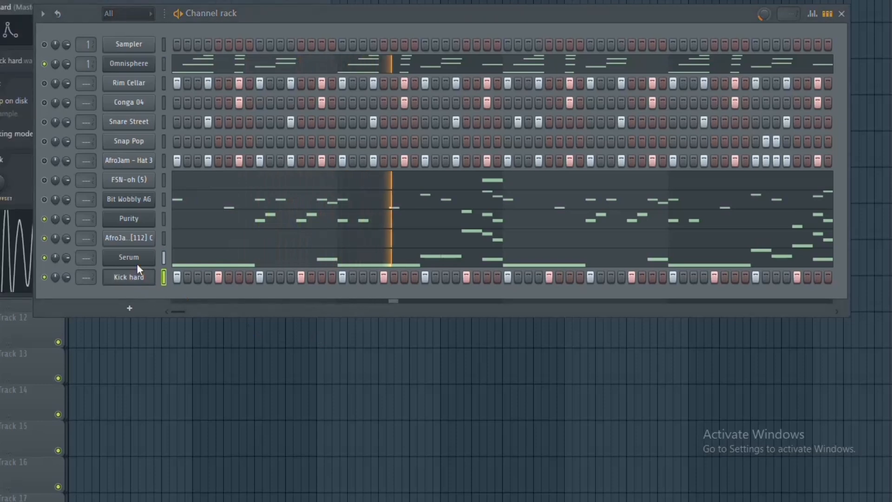
drag(353, 14, 315, 79)
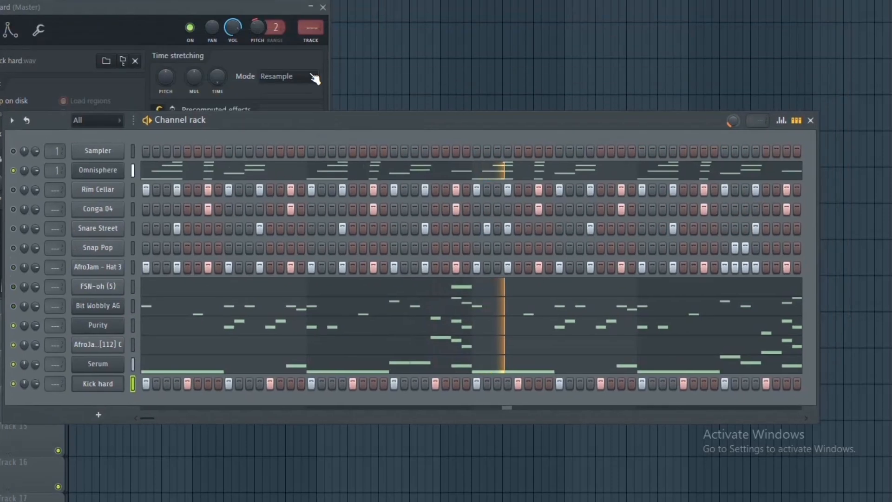
click(322, 7)
drag(345, 121, 369, 0)
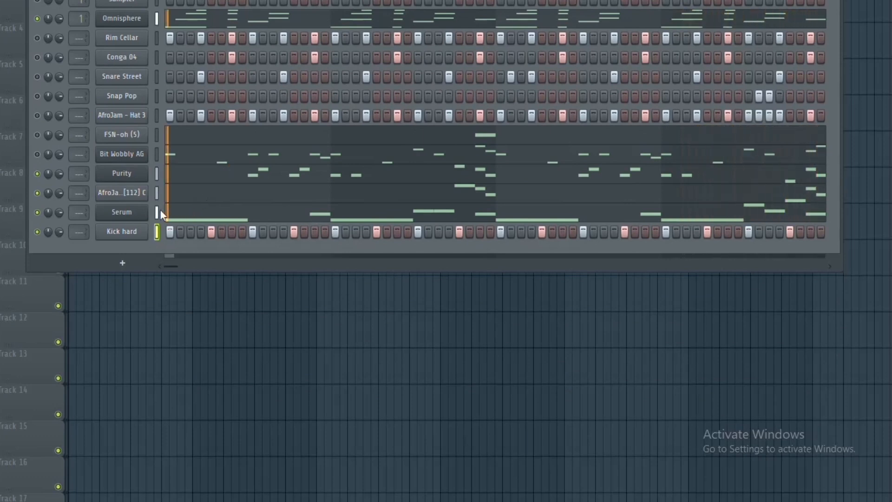
key(space)
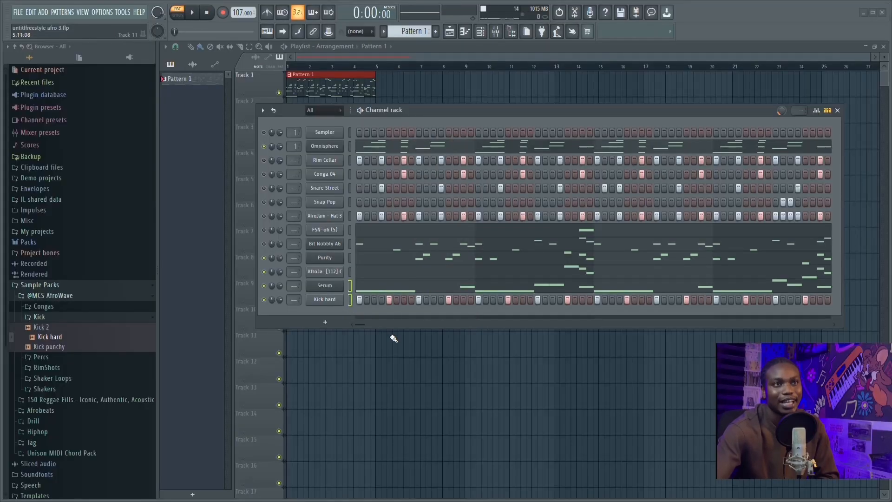
Route Serum and Kick hard to separate mixer tracks starting at Insert 11, and sidechain Kick hard to the Serum track
key(F9)
right_click(418, 365)
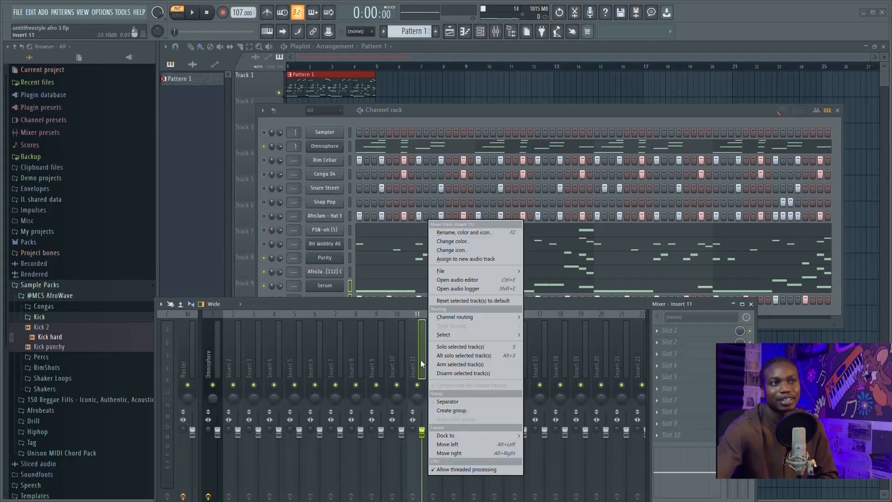
mouse_move(493, 319)
click(553, 316)
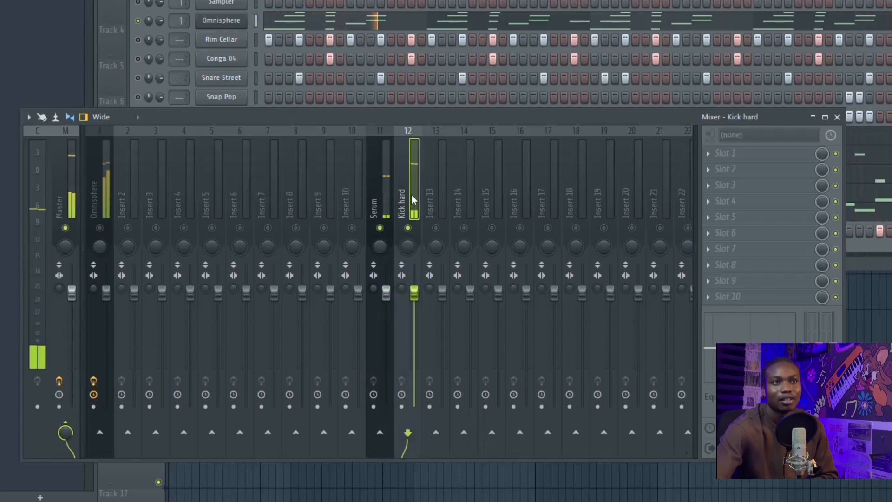
right_click(379, 432)
click(434, 451)
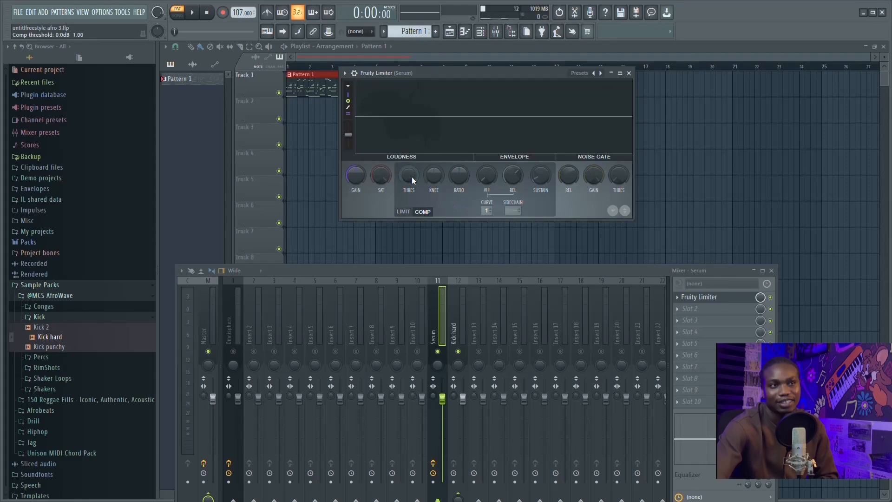
Adjust the compressor threshold and raise the ratio in Fruity Limiter on the Serum track while auditioning the beat
key(space)
drag(412, 176, 423, 224)
mouse_move(459, 174)
mouse_down()
mouse_move(461, 141)
mouse_move(460, 175)
mouse_move(467, 161)
mouse_up()
mouse_move(408, 176)
mouse_down()
mouse_move(398, 231)
mouse_move(411, 180)
mouse_up()
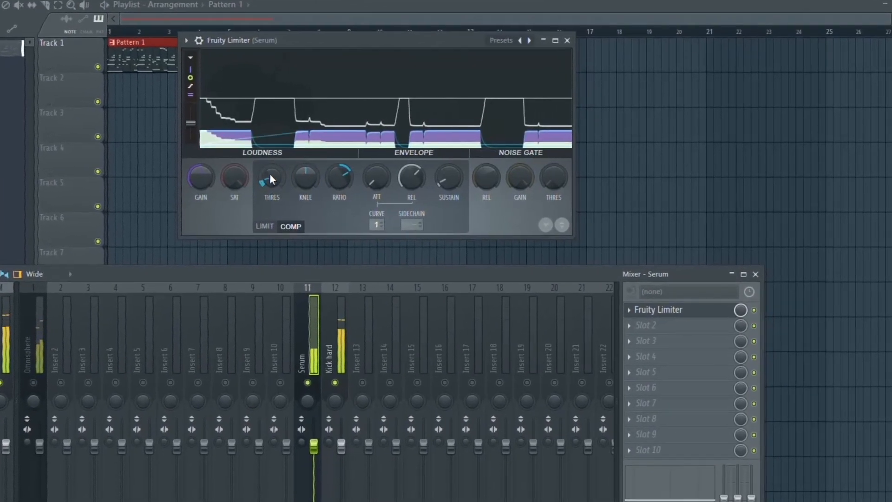
drag(270, 178, 261, 154)
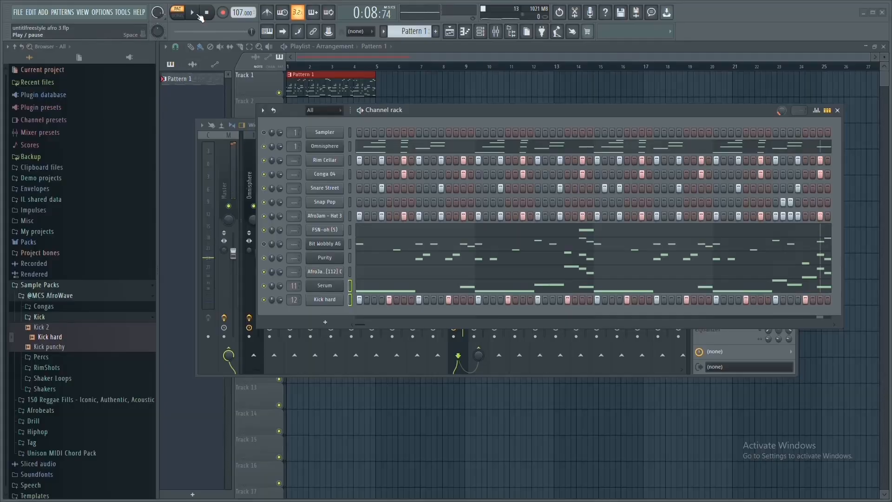
click(198, 14)
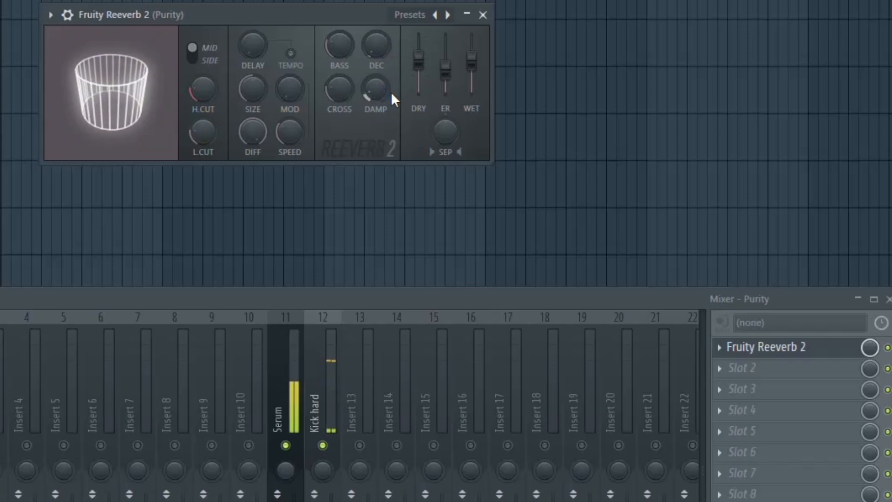
Raise the dry level slightly in Fruity Reeverb 2 on the Purity track and close the effect
drag(419, 59, 419, 54)
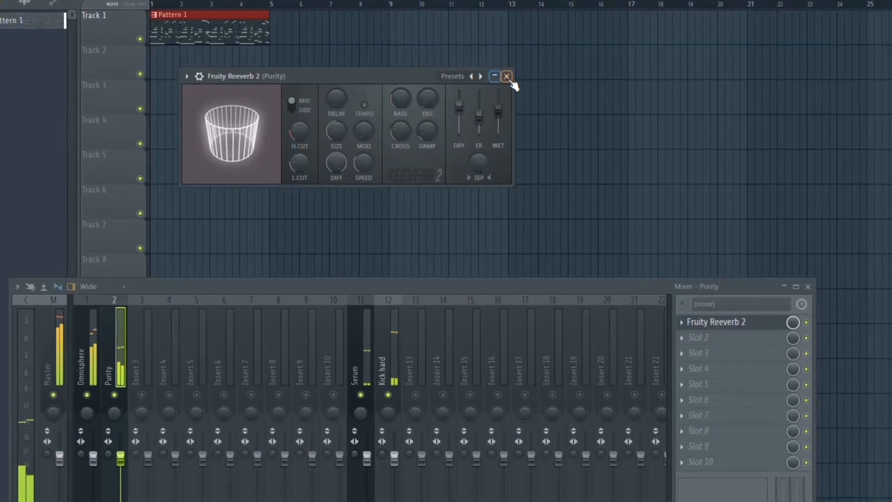
click(483, 14)
drag(435, 291, 462, 133)
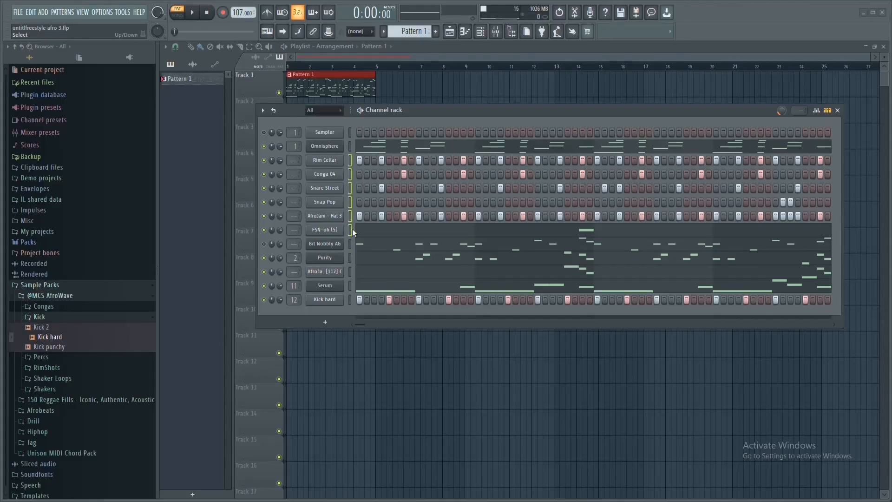
Move the Serum mixer track from slot 11 to slot 3, next to Purity
double_click(352, 229)
key(F9)
click(462, 225)
shift+scroll(461, 225, up, 8)
Route the channels from Rim Cellar through FSN-oh (S) to separate mixer tracks starting at Insert 13
right_click(502, 226)
drag(448, 162, 422, 312)
drag(350, 160, 352, 188)
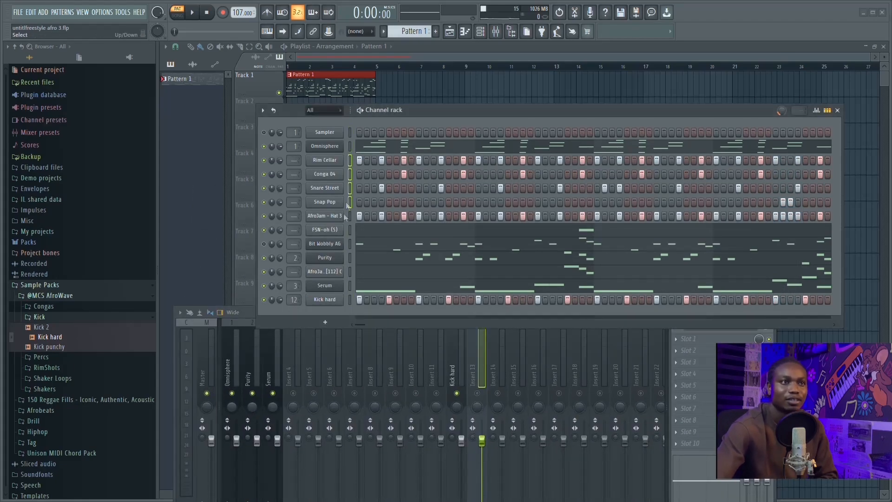
right_click(483, 373)
mouse_move(541, 318)
click(613, 328)
Route Bit Wobbly AG to mixer track 4 and the AfroJam - Sub 1 channel to track 5, closing the channel rack when done
drag(522, 316, 523, 291)
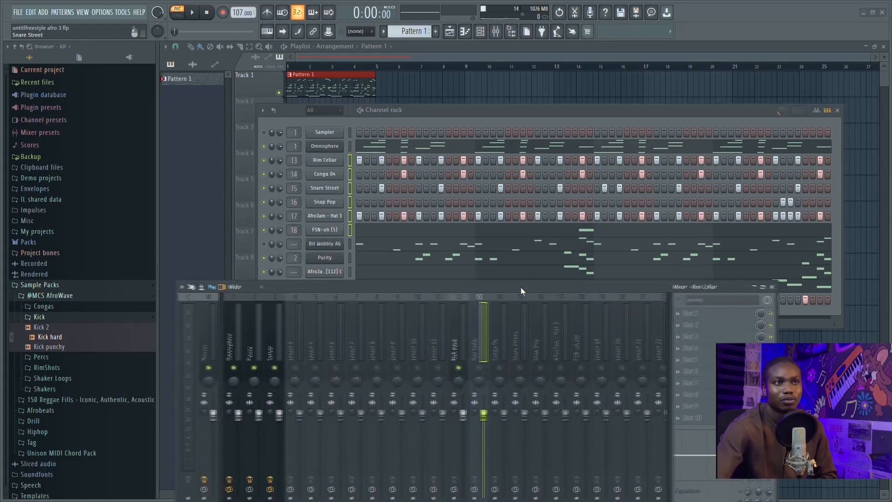
drag(464, 110, 472, 52)
key(ctrl+l)
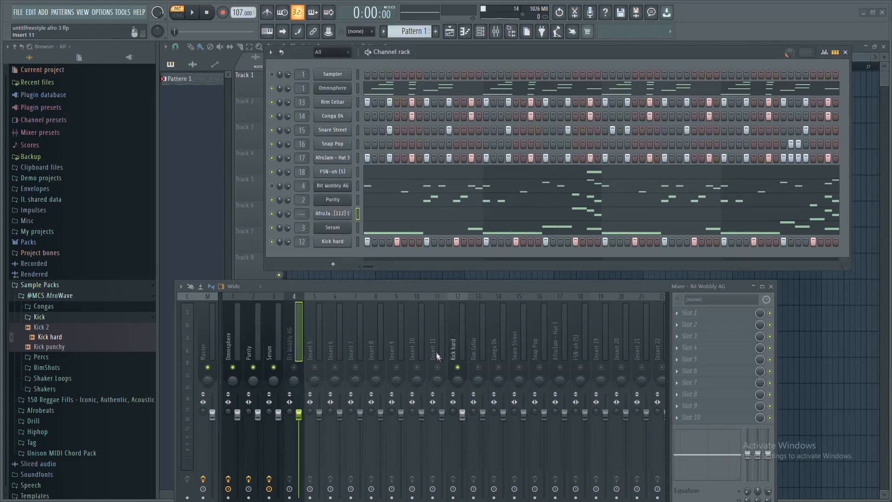
key(ctrl+l)
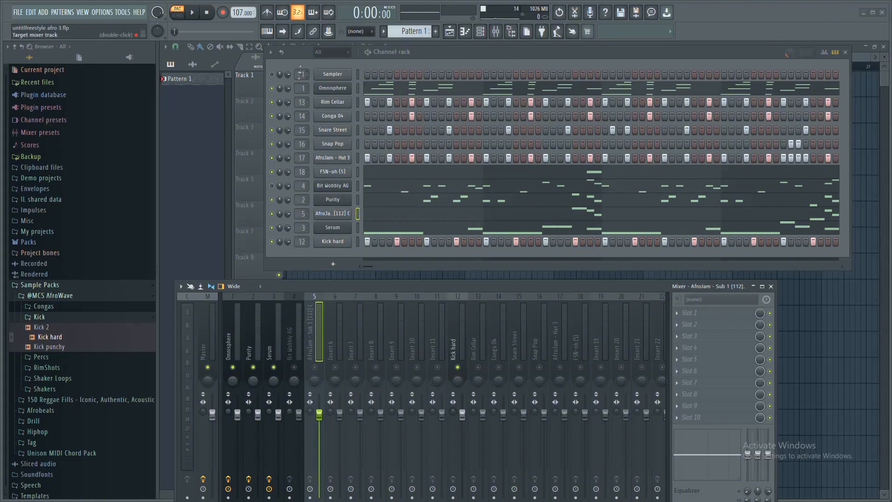
click(847, 52)
drag(562, 287, 593, 215)
Load the Synth Brass program from the Fast Synth category in TRITON and close the instrument
click(480, 32)
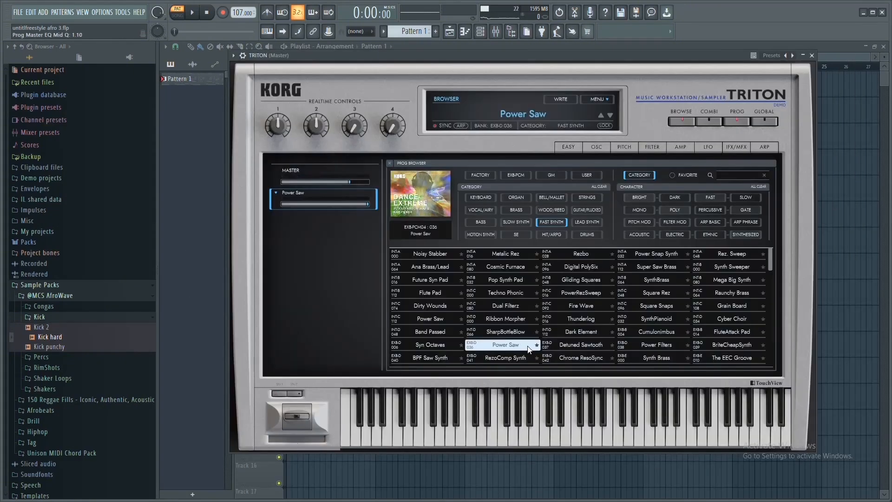
click(656, 358)
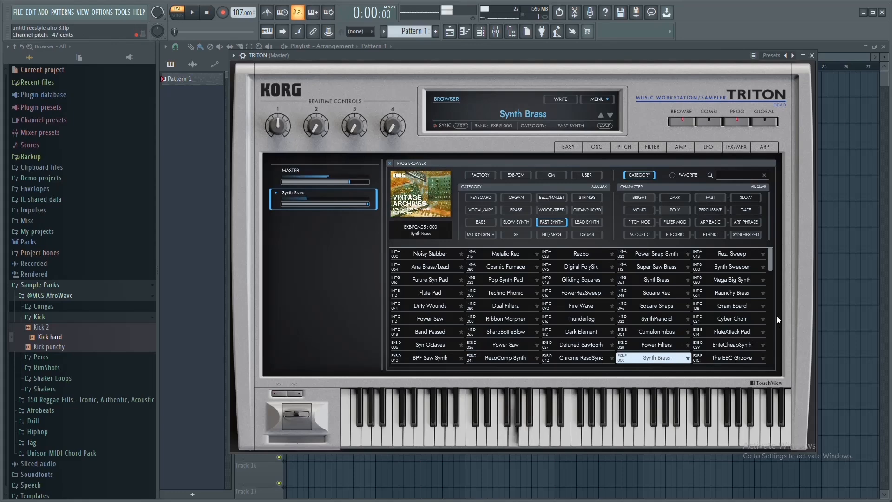
click(812, 55)
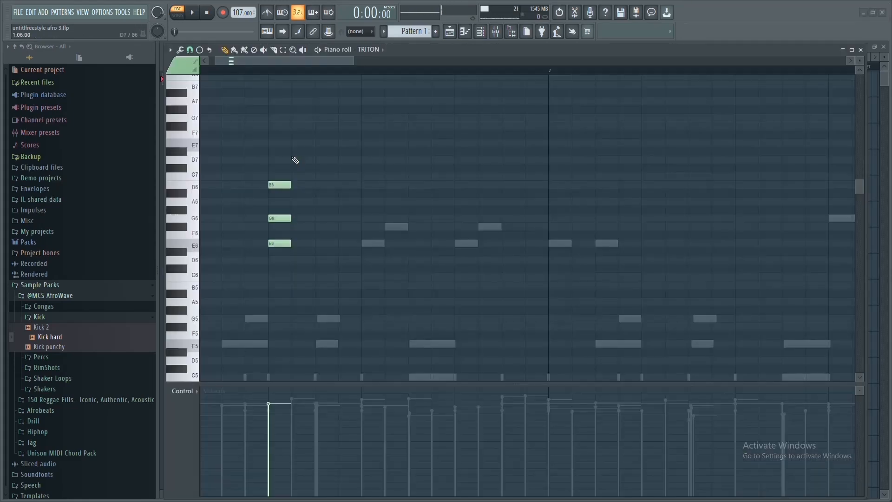
Play back the E6, G6 and B6 chord in the TRITON piano roll
key(space)
key(space)
key(space)
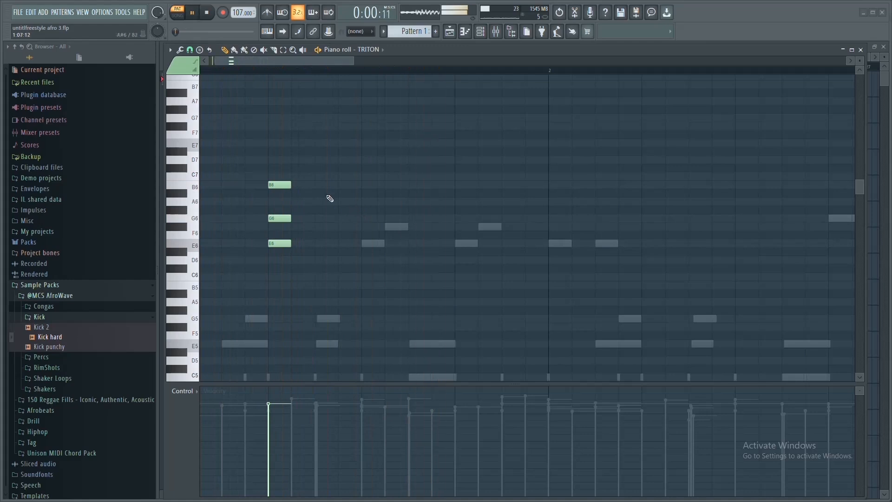
Play back the brass chords in the TRITON piano roll across the four-bar pattern
scroll(312, 72, down, 5)
key(space)
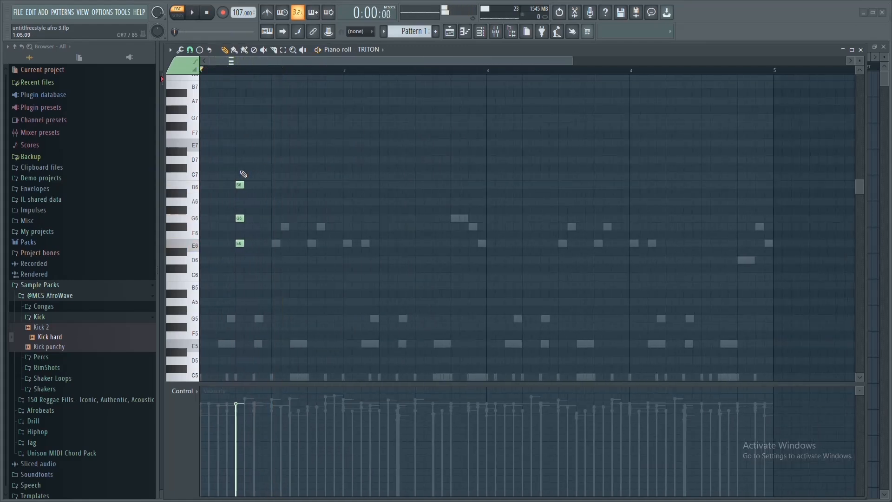
key(space)
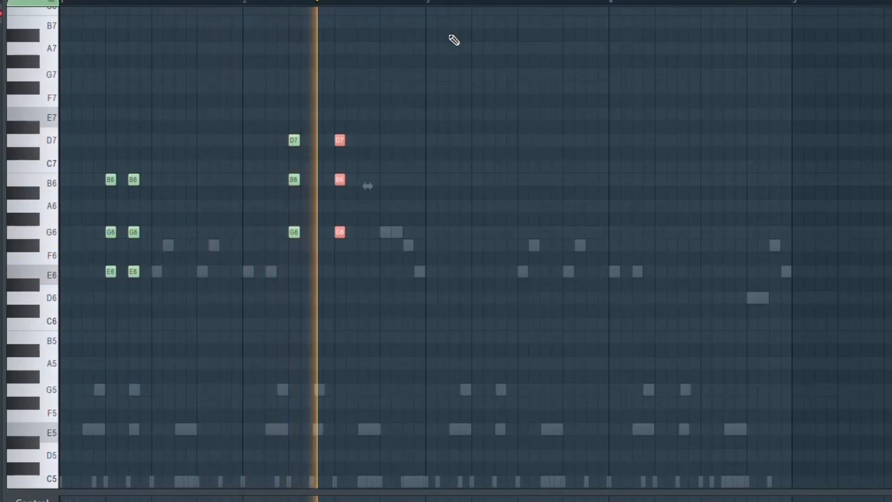
key(space)
key(space)
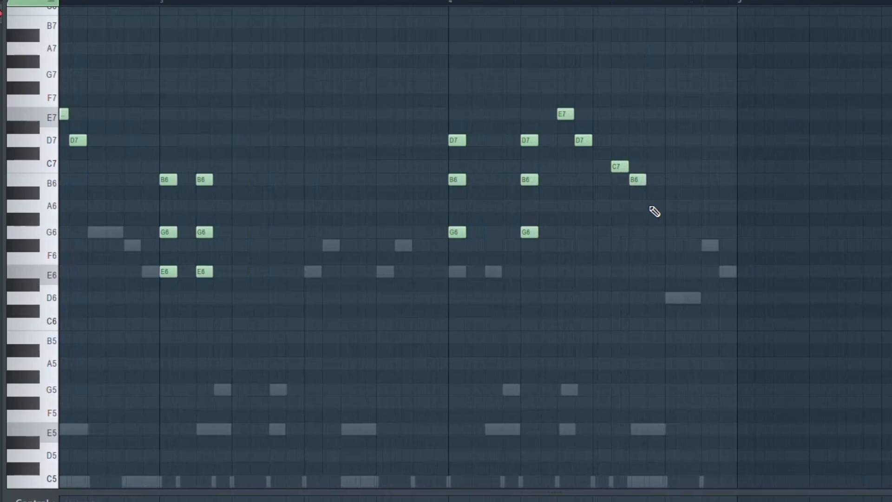
Move the last B6 brass note in bar 4 up to D7 and slightly later, and listen to the full phrase
drag(637, 179, 654, 140)
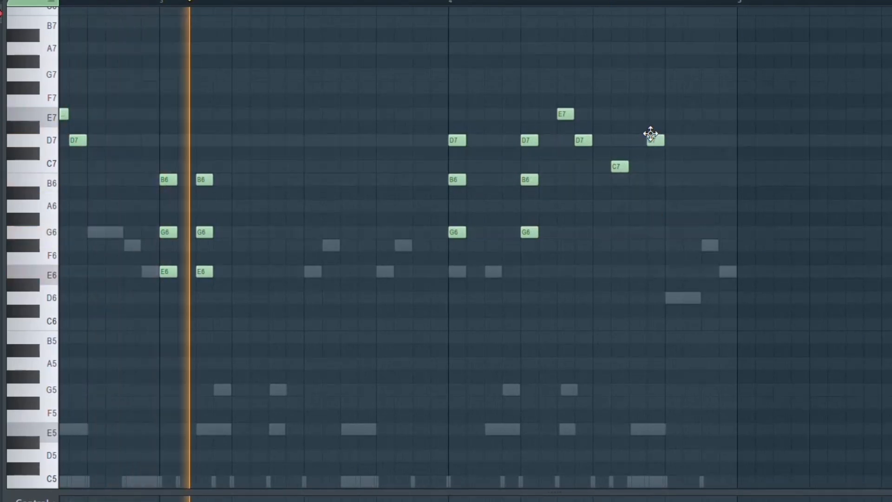
scroll(604, 10, down, 3)
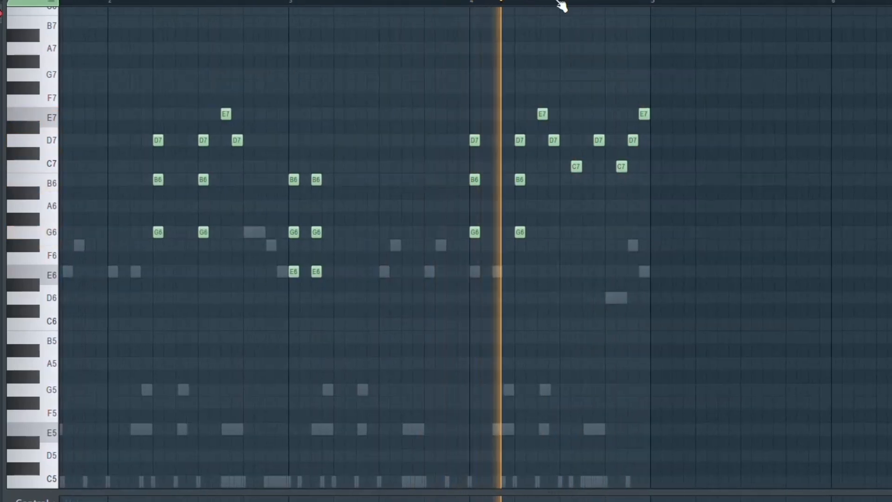
scroll(561, 5, down, 2)
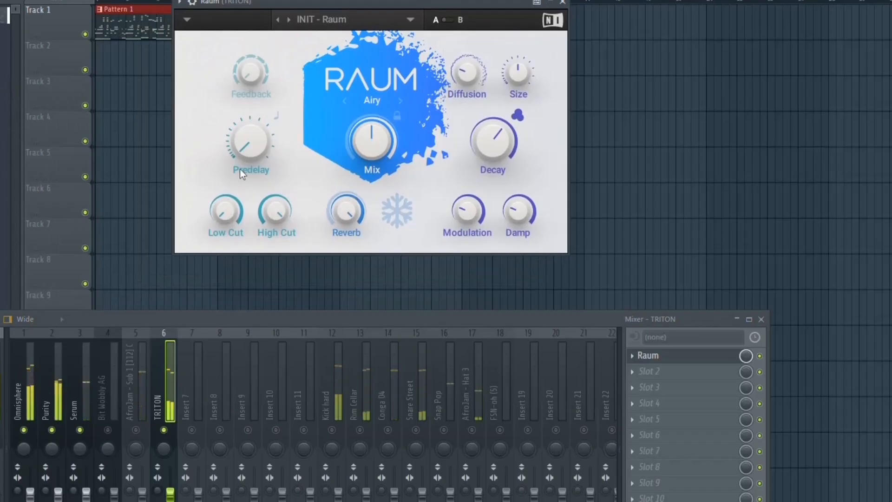
Adjust Raum's low cut and high cut on the TRITON track and reduce its mix, decay and damp
drag(239, 210, 275, 211)
drag(373, 136, 373, 138)
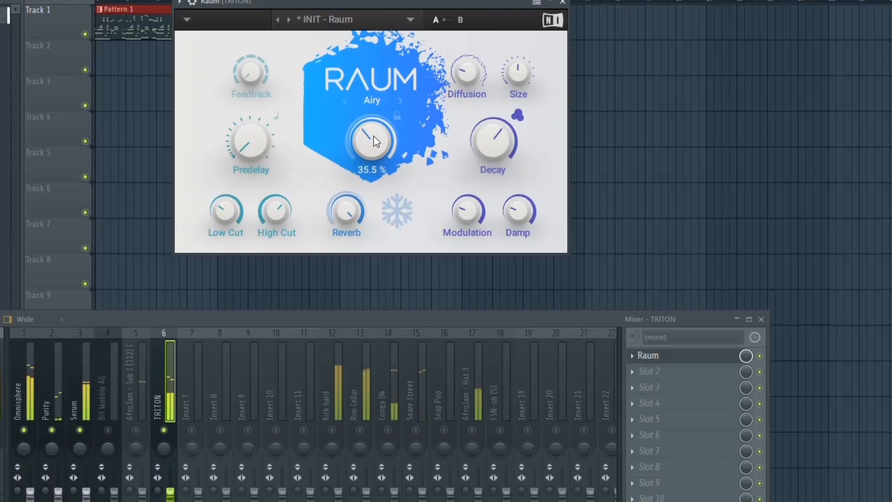
drag(497, 137, 495, 143)
drag(514, 213, 514, 212)
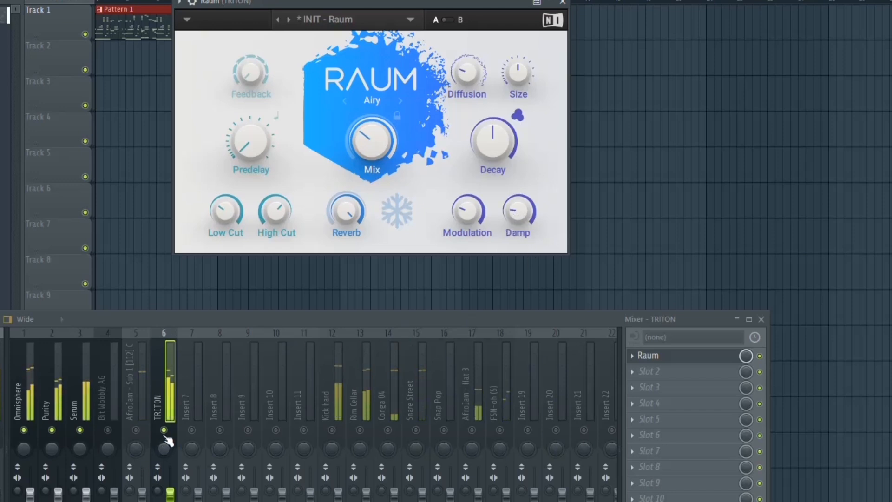
Set TRITON's Fruity Delay 2 to ping-pong feedback with a lower cutoff, reduce its mix level and close it
drag(230, 323, 250, 211)
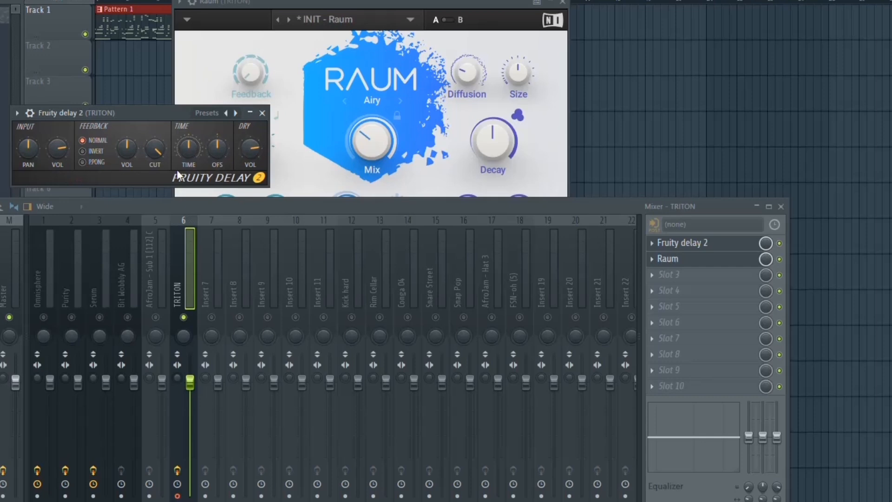
click(83, 161)
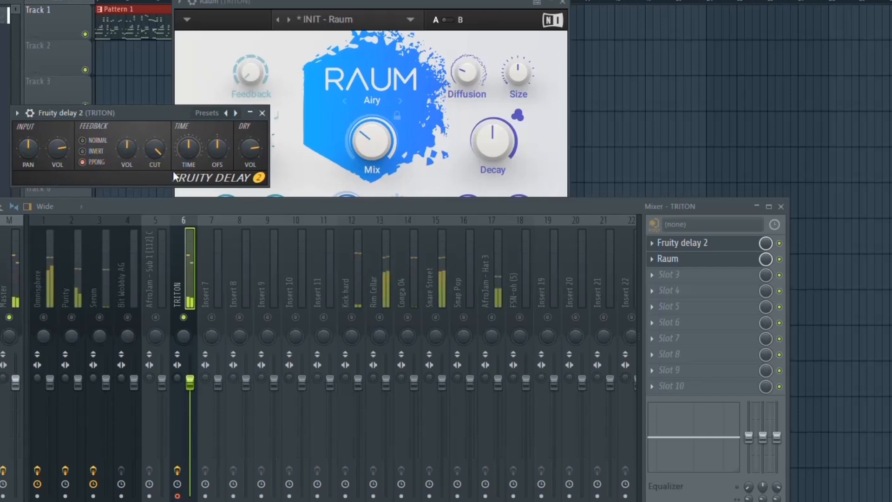
mouse_move(162, 171)
mouse_down()
mouse_move(167, 189)
mouse_move(167, 182)
mouse_up()
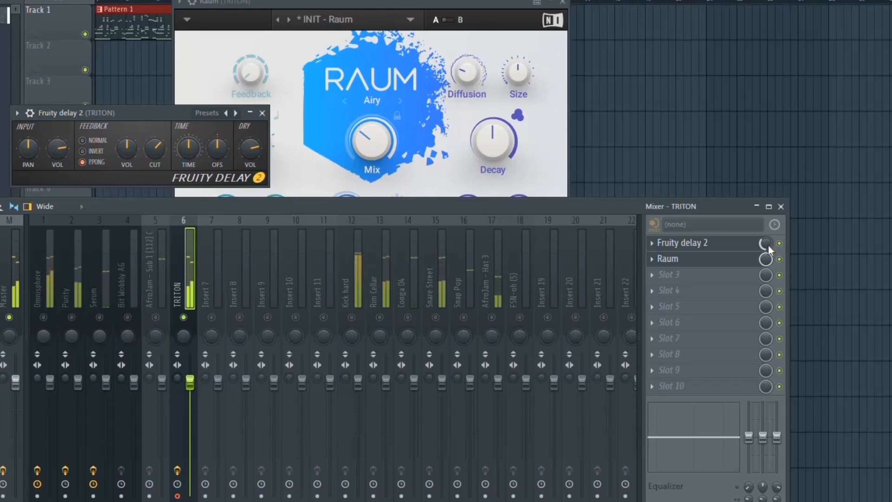
click(262, 112)
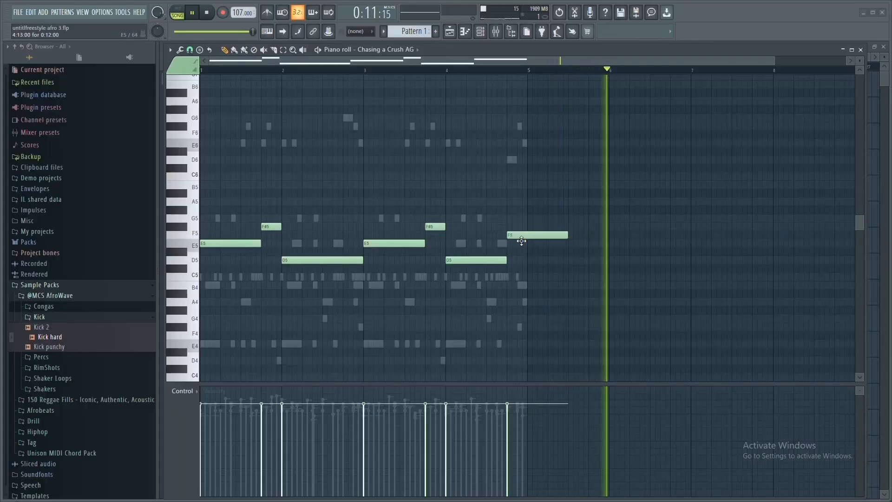
Raise the last Chasing a Crush AG note to F#5 and trim it to the end of bar 4, closing the piano roll when done
drag(521, 241, 515, 228)
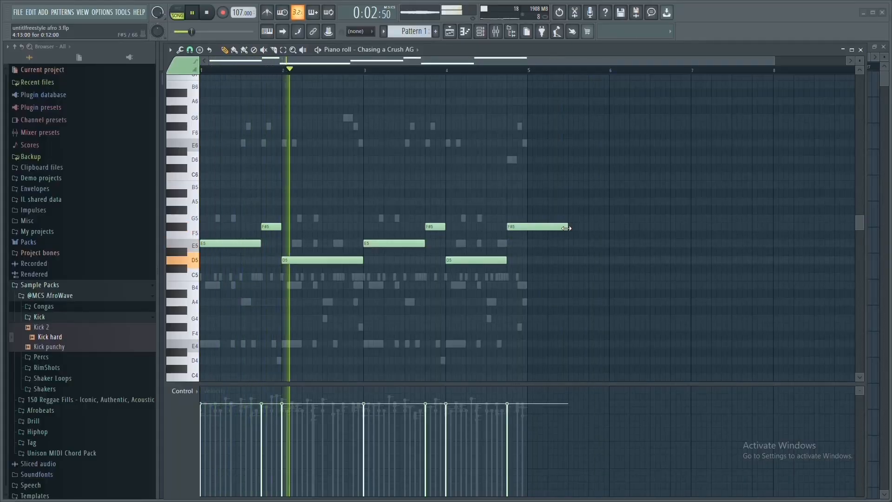
drag(570, 226, 529, 241)
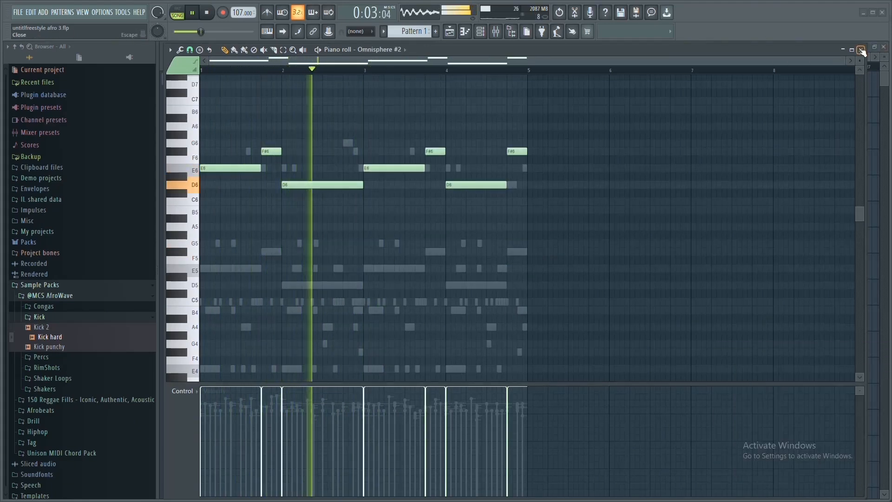
click(878, 47)
key(space)
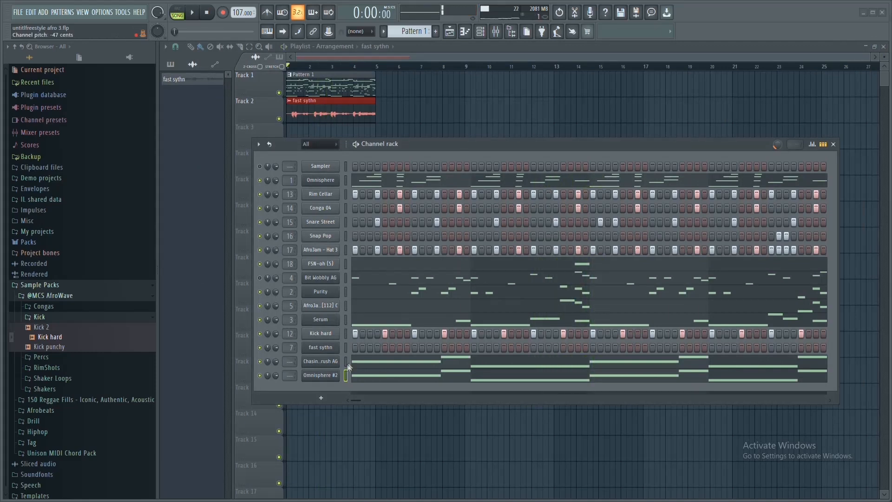
Route the Chasing a Crush AG and Omnisphere #2 channels to separate mixer tracks starting at Insert 8
key(F9)
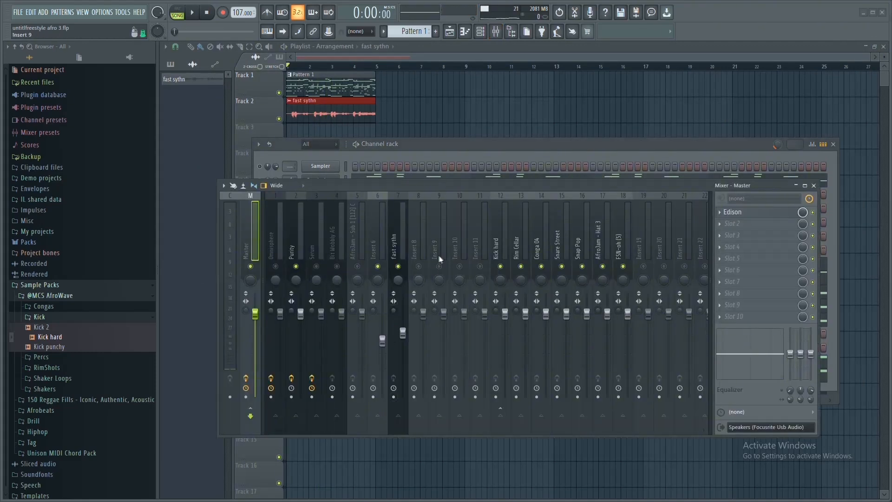
click(427, 250)
right_click(427, 251)
mouse_move(464, 286)
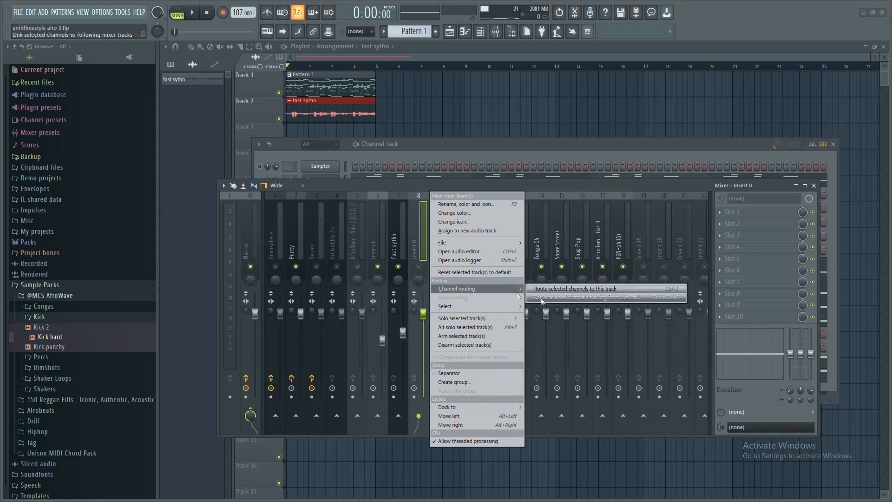
click(586, 298)
Pan the Chasing a Crush AG track left and the Omnisphere #2 track about 48% right, closing the mixer and channel rack
drag(439, 281, 439, 282)
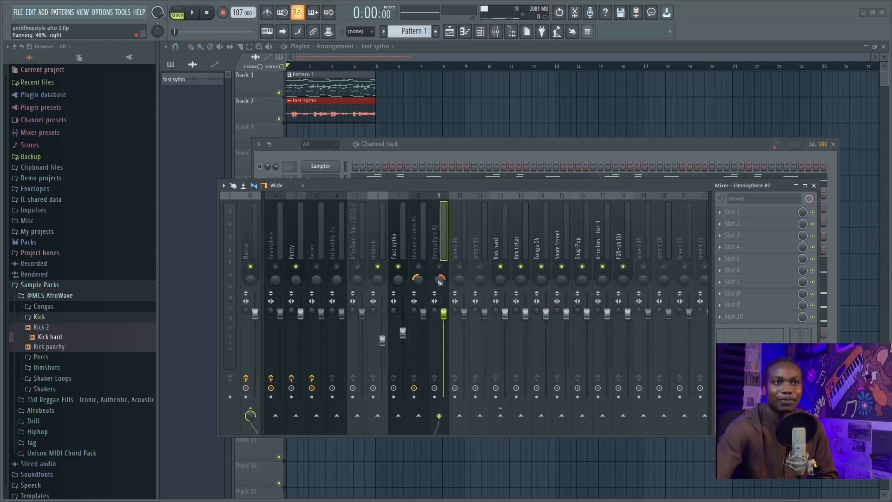
click(814, 185)
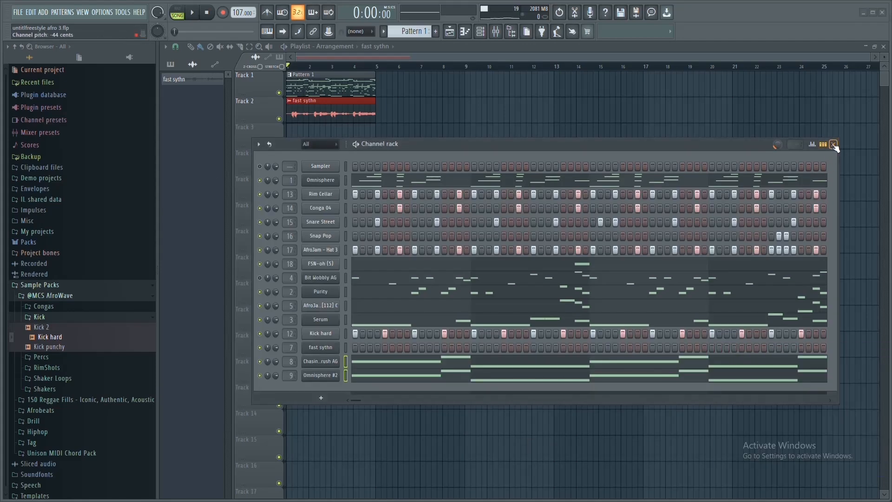
click(832, 144)
Split Pattern 1 by channel and delete the leftover Omnisphere clip from Track 1 of the playlist
click(385, 31)
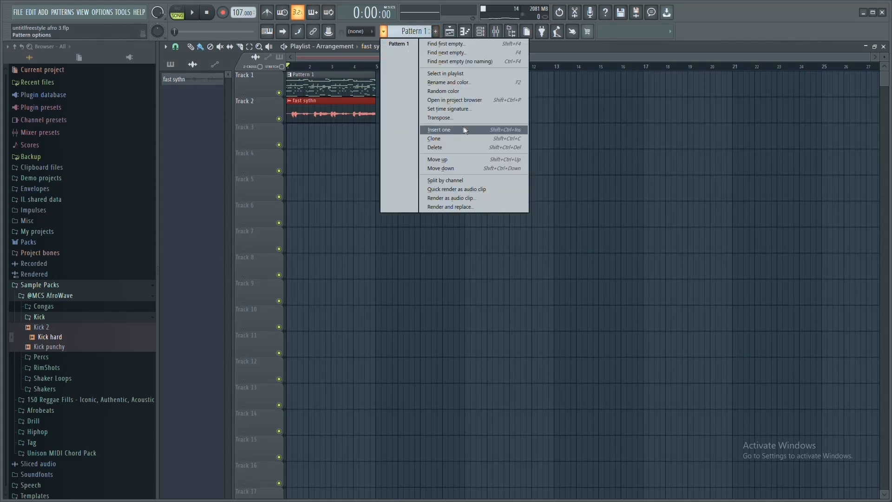
click(469, 179)
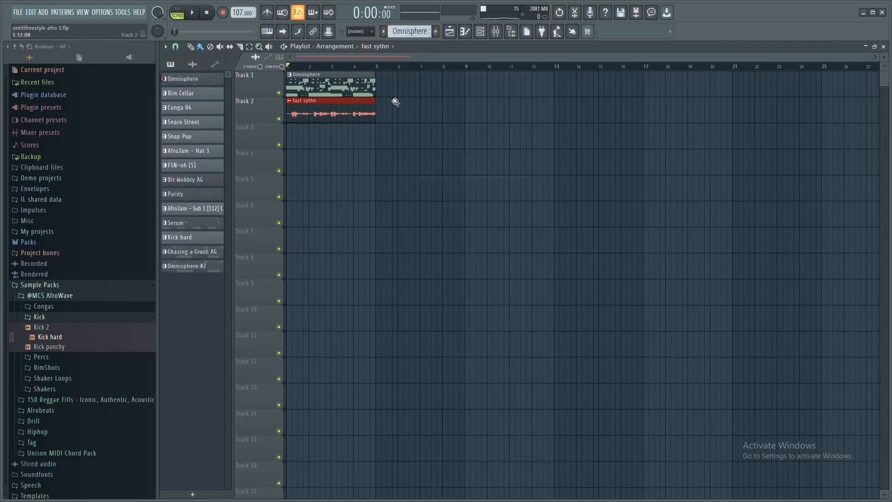
right_click(369, 88)
right_click(323, 88)
Move the fast sythn clip to Track 1 and place the split channel patterns on Tracks 2 to 15 at bar 1
drag(336, 103, 336, 77)
click(193, 65)
click(171, 65)
click(212, 267)
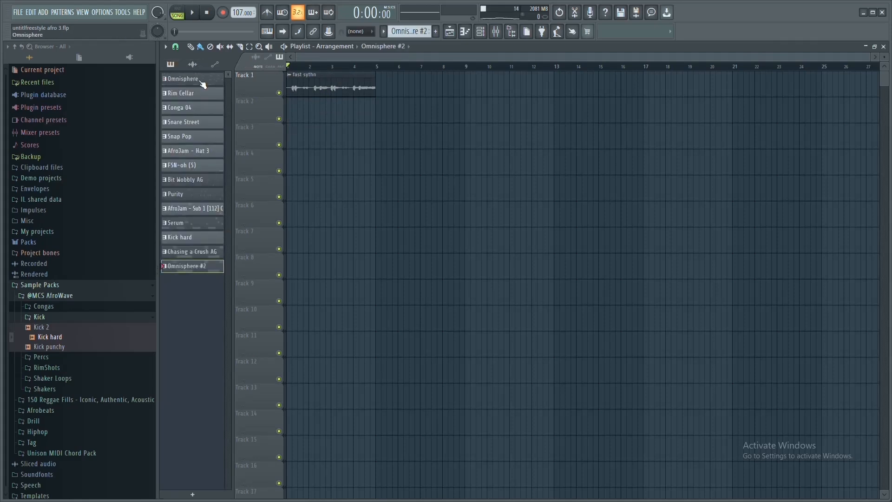
drag(204, 81, 289, 112)
drag(328, 266, 371, 264)
Select all playlist clips and duplicate the four-bar block twelve times, up to bar 53
ctrl+click(387, 272)
key(ctrl+a)
key(ctrl+b)
key(ctrl+b)
key(ctrl+b)
key(ctrl+b)
key(ctrl+b)
key(ctrl+b)
key(ctrl+b)
key(ctrl+b)
key(ctrl+b)
key(ctrl+b)
key(ctrl+b)
key(ctrl+b)
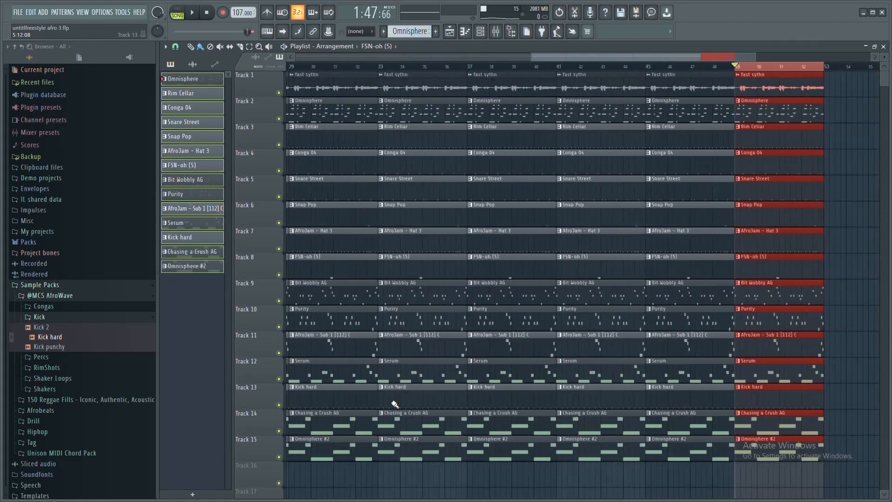
Move all percussion clips on Tracks 3 to 8, from Rim Cellar to FSN-oh (S), down to Tracks 17 to 22
scroll(572, 68, down, 3)
drag(569, 58, 352, 55)
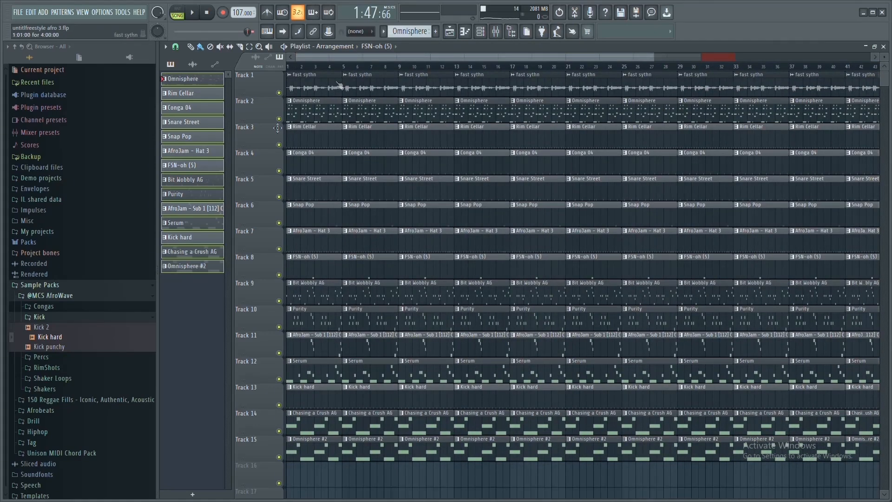
drag(271, 133, 280, 261)
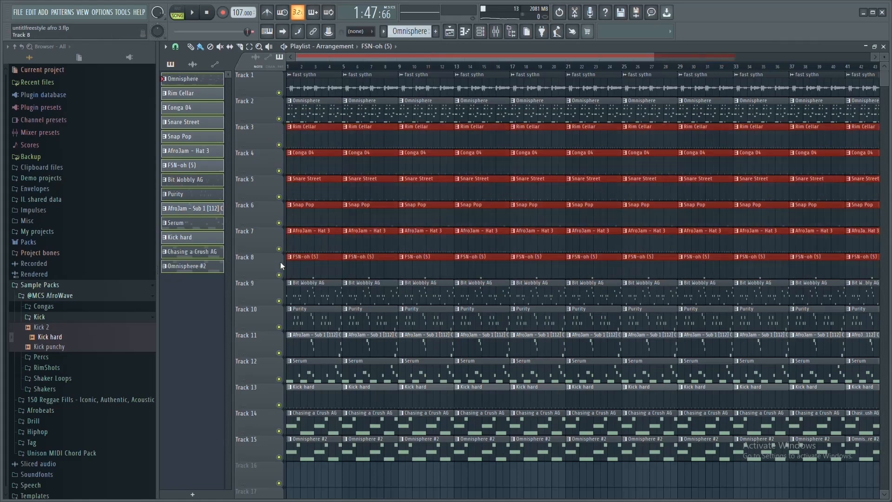
key(shift+Down)
key(shift+Down)
key(shift+Down)
key(shift+Down)
key(shift+Down)
key(shift+Down)
key(shift+Down)
key(shift+Down)
key(shift+Down)
key(shift+Down)
key(shift+Down)
key(shift+Down)
key(shift+Down)
key(shift+Down)
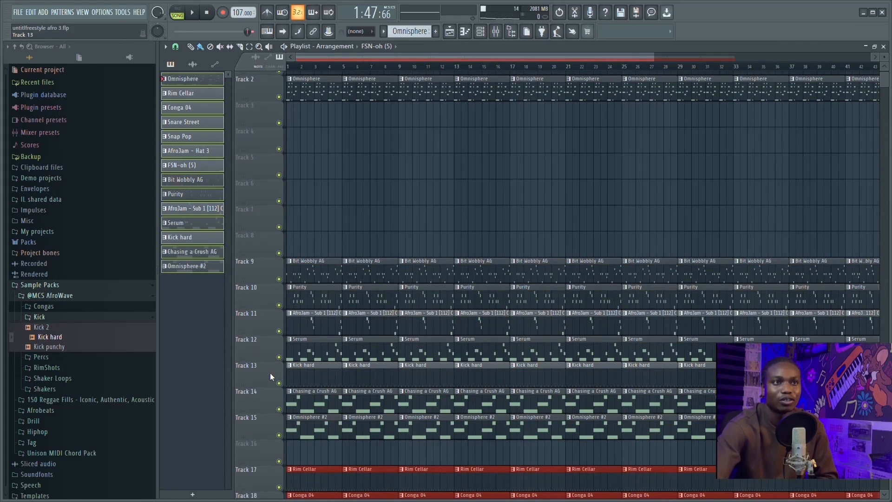
Move the Kick hard clips from Track 13 down to Track 16, directly above the Rim Cellar clips
click(270, 372)
key(shift+Down)
key(shift+Down)
key(shift+Down)
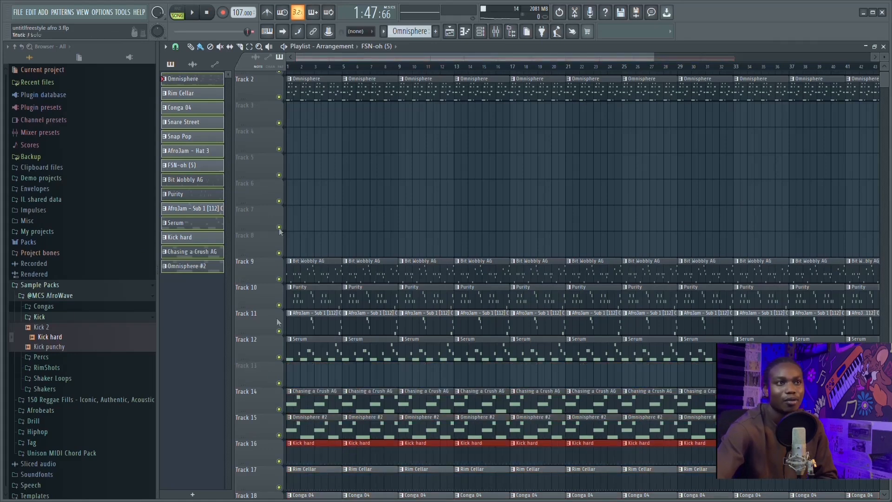
Move the Bit Wobbly AG, Purity, AfroJam - Sub 1, Serum, Chasing a Crush AG and Omnisphere #2 clips up to fill Tracks 3 to 8
drag(263, 261, 280, 417)
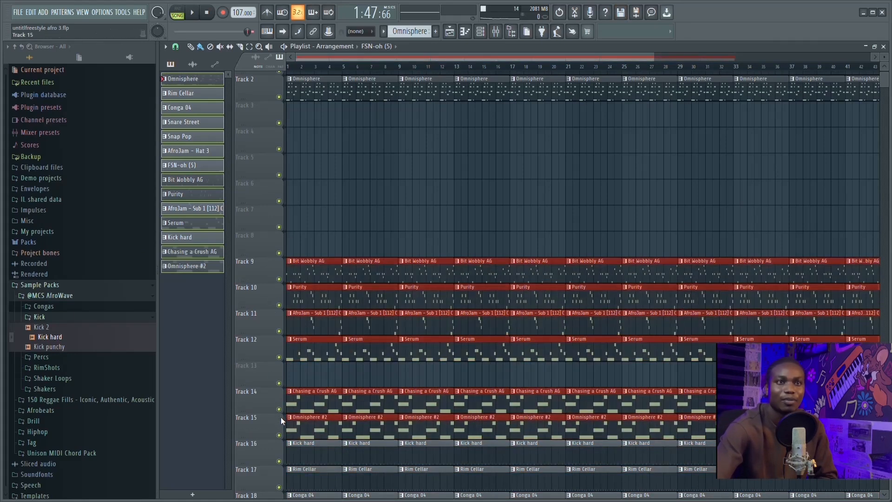
key(shift+Up)
key(shift+Up)
key(shift+Up)
key(shift+Up)
key(shift+Up)
key(shift+Up)
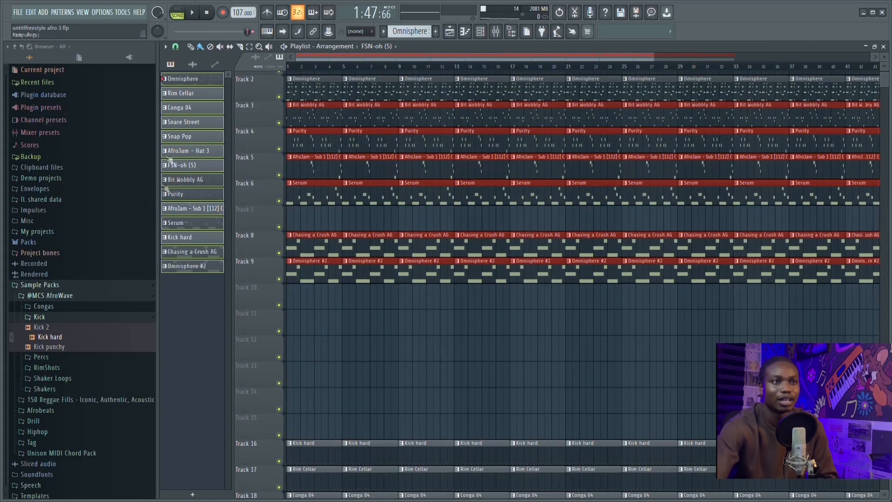
drag(269, 244, 269, 268)
key(shift+Up)
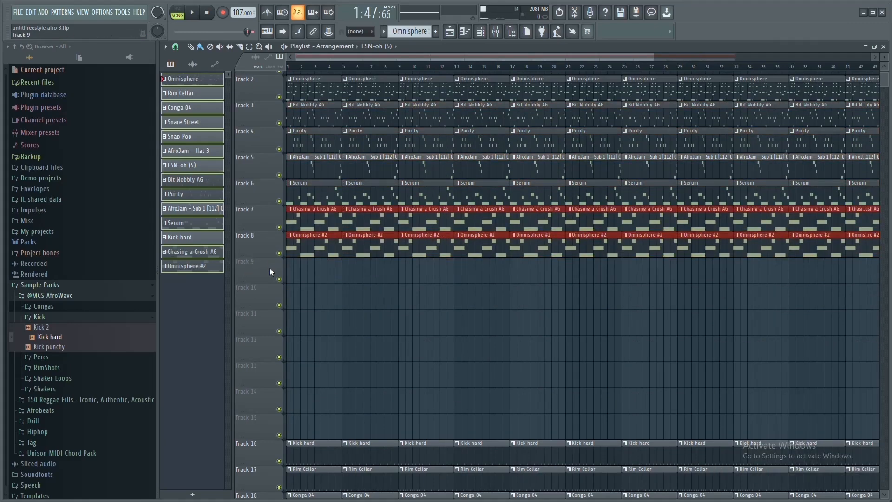
Move all drum clips on Tracks 16 to 22 up to Tracks 9 to 15, directly below the Omnisphere #2 clips
scroll(416, 330, down, 3)
drag(265, 209, 268, 400)
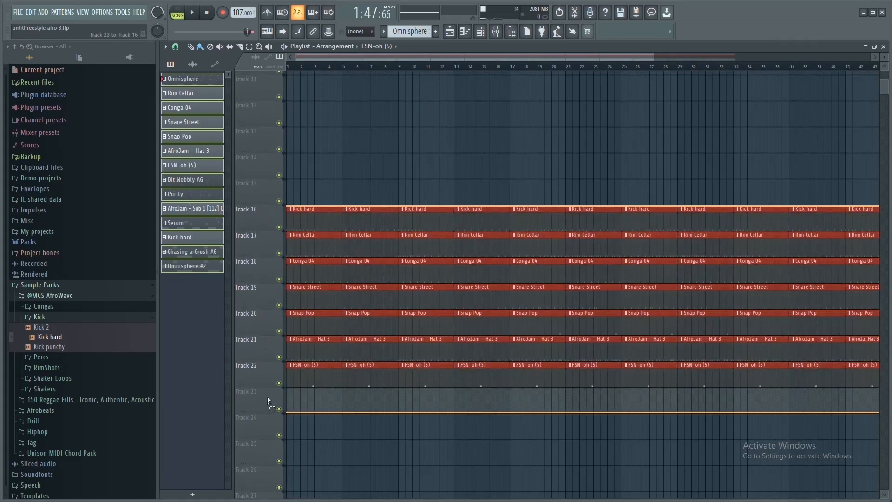
key(shift+Up)
key(shift+Up)
key(shift+Up)
key(shift+Up)
scroll(326, 364, up, 2)
key(shift+Up)
key(shift+Up)
key(shift+Up)
scroll(664, 372, up, 2)
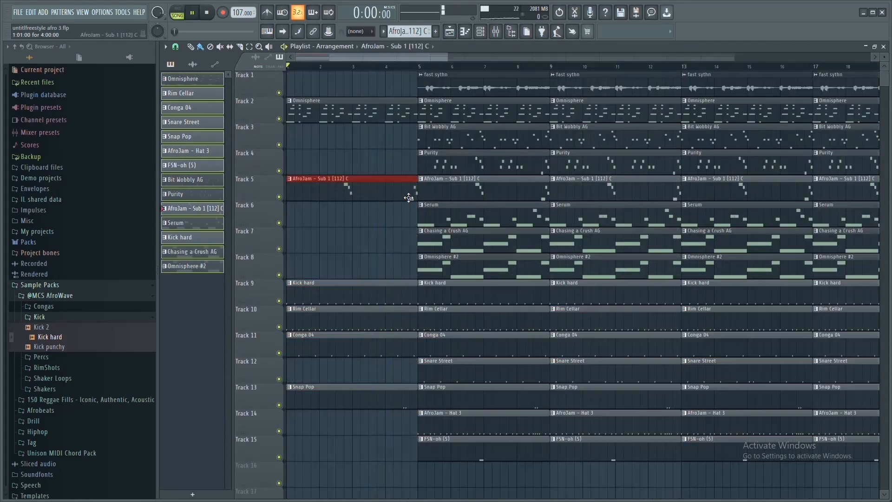
Play back the four-bar intro and delete the fast sythn clip at bar 5 on Track 1
key(space)
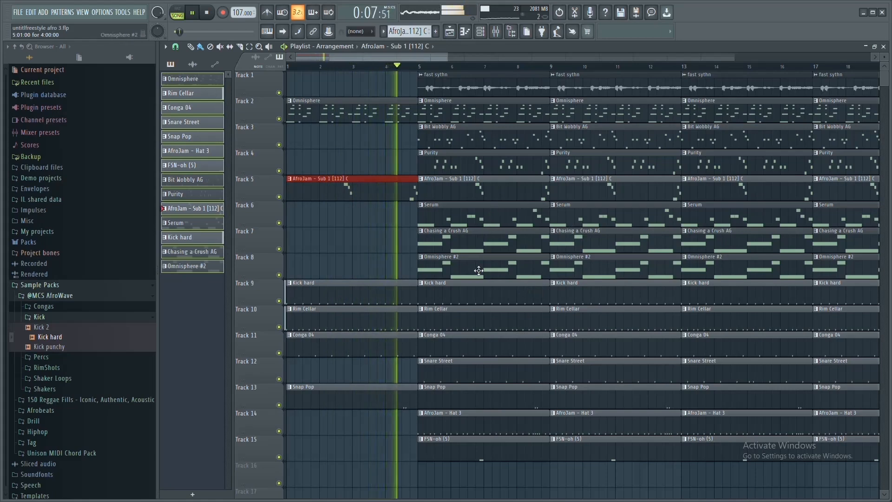
key(space)
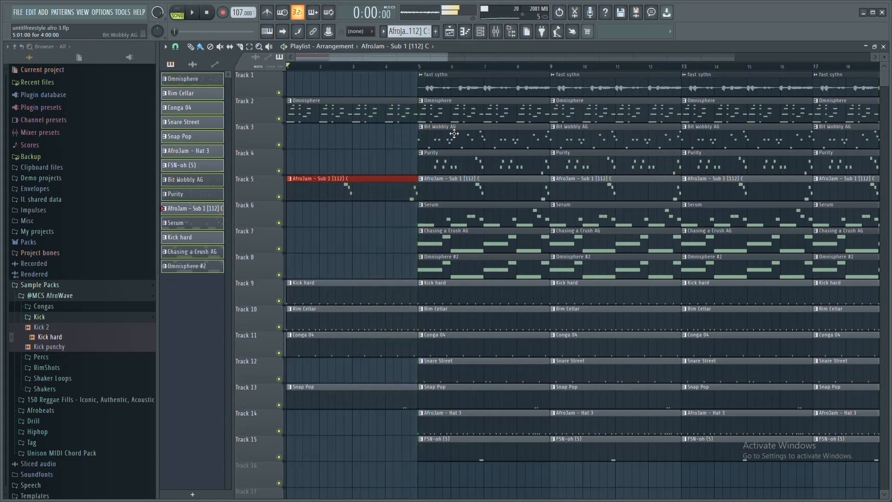
right_click(461, 83)
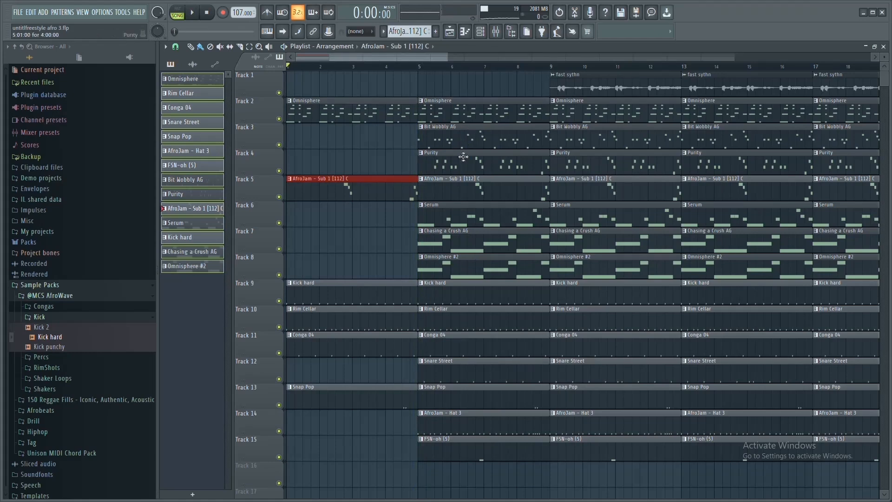
Delete the Bit Wobbly AG, Purity, Chasing a Crush AG, Omnisphere #2, Snare Street, AfroJam - Hat 3 and FSN-oh (S) clips at bar 5
right_click(463, 141)
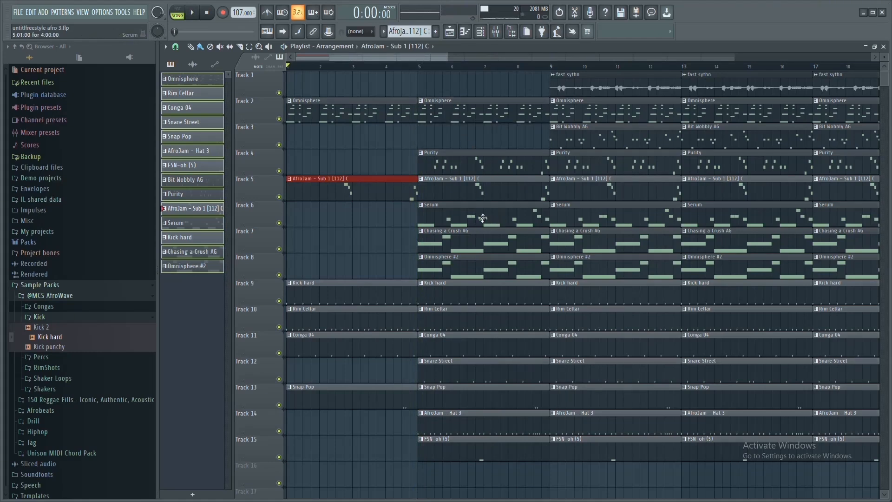
right_click(469, 166)
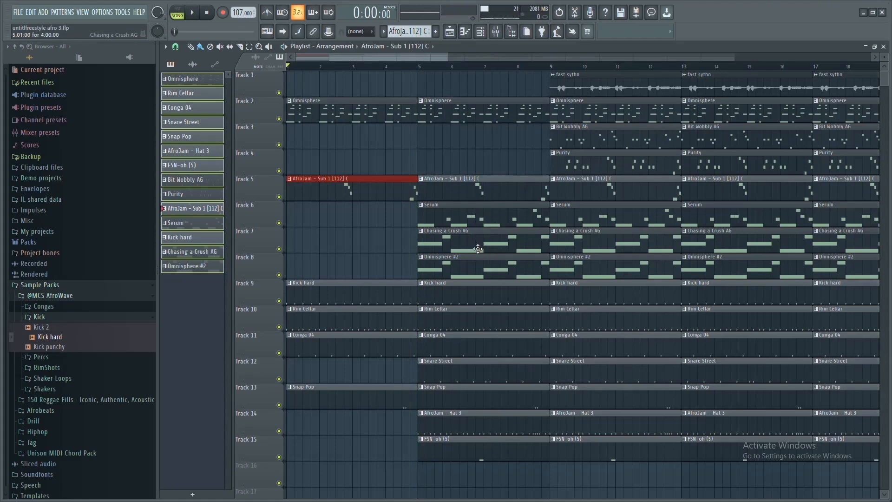
right_click(478, 249)
right_click(480, 267)
scroll(470, 70, down, 2)
right_click(430, 369)
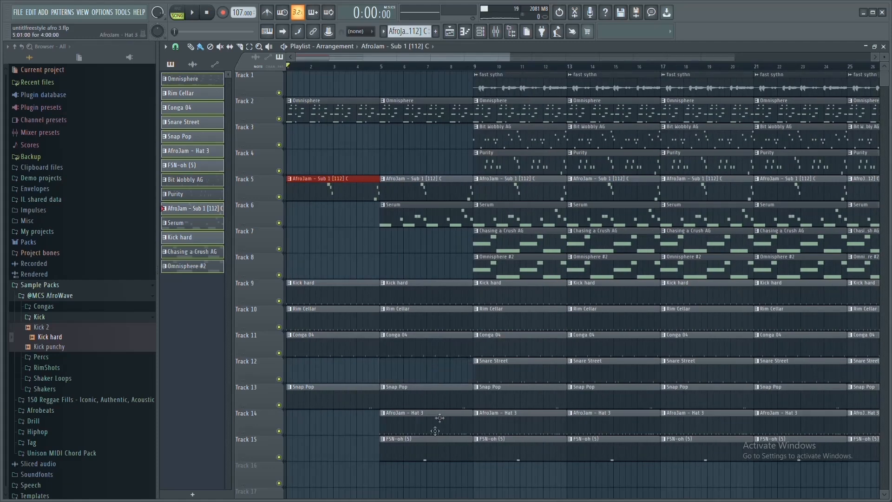
right_click(426, 453)
right_click(439, 424)
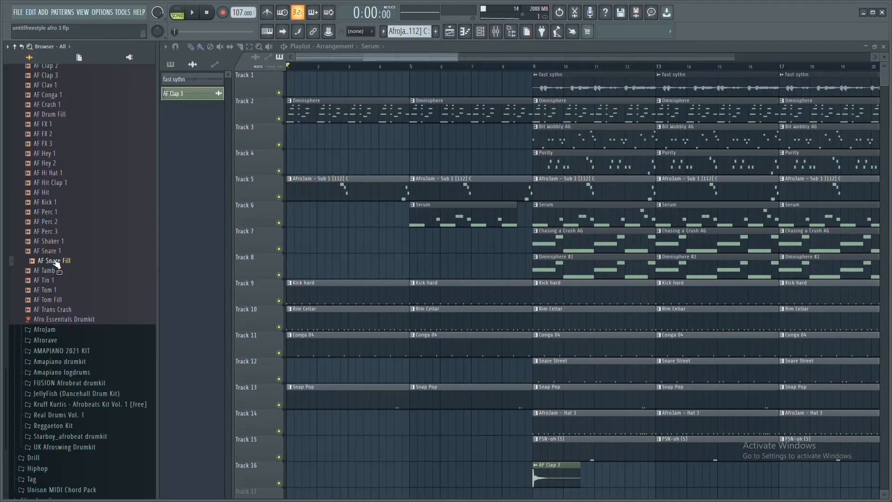
Add the AF Snare Fill sample to the playlist just before bar 9, below the AF Clap 3 clip
drag(54, 261, 529, 359)
mouse_move(547, 388)
mouse_down()
mouse_move(537, 369)
mouse_move(533, 392)
mouse_up()
right_click(545, 370)
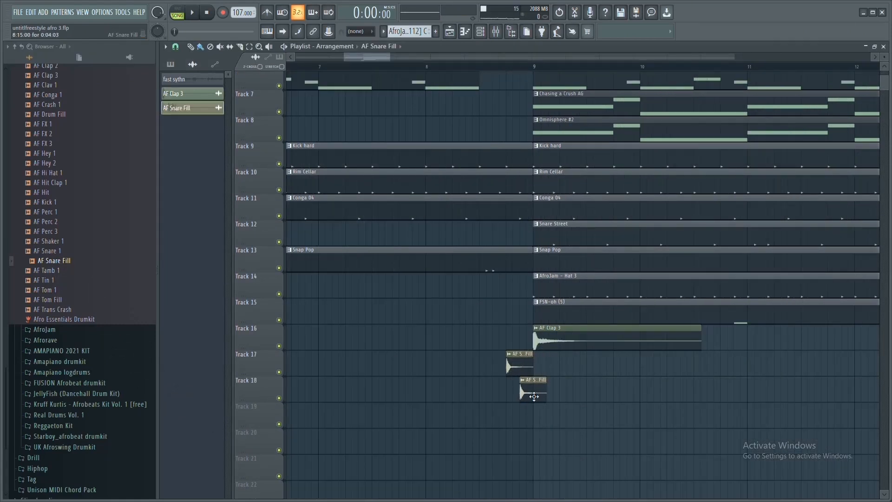
Set the AF Snare Fill sample's time-stretching mode to Stretch and play back the transition into bar 9
double_click(533, 392)
click(468, 211)
click(459, 238)
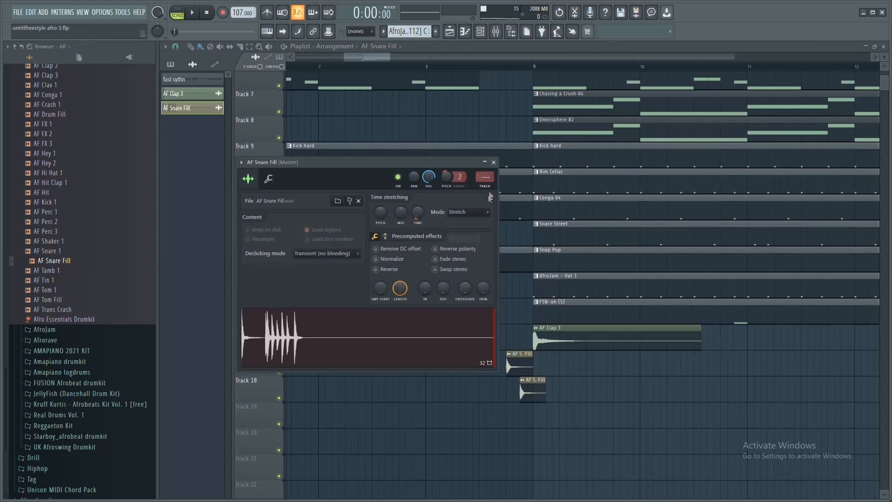
click(494, 162)
scroll(502, 116, down, 1)
key(space)
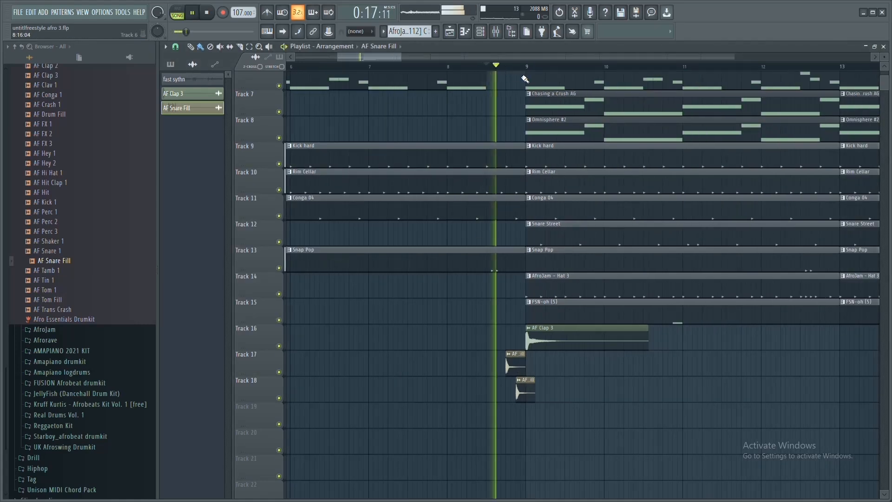
key(space)
Delete the fast sythn, Bit Wobbly AG, Chasing a Crush AG, Omnisphere #2, Snare Street and AfroJam - Hat 3 clips at bar 9
scroll(582, 327, up, 5)
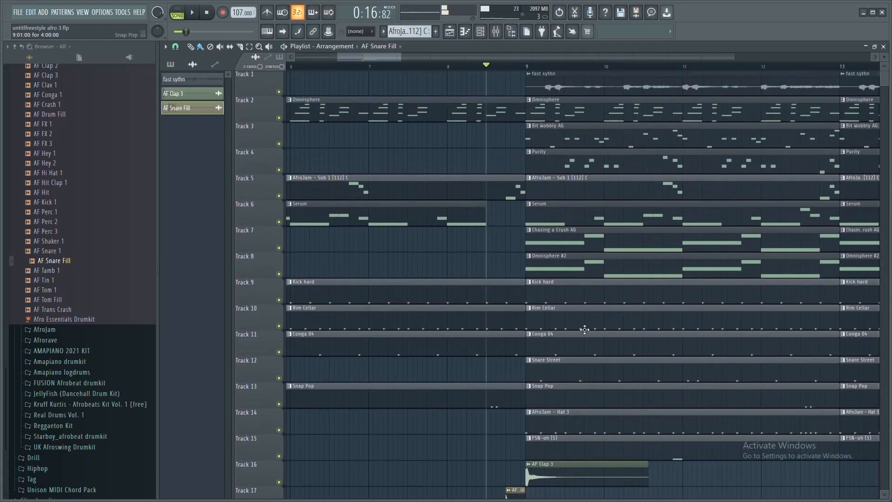
scroll(557, 132, down, 3)
drag(883, 57, 884, 65)
scroll(525, 81, down, 2)
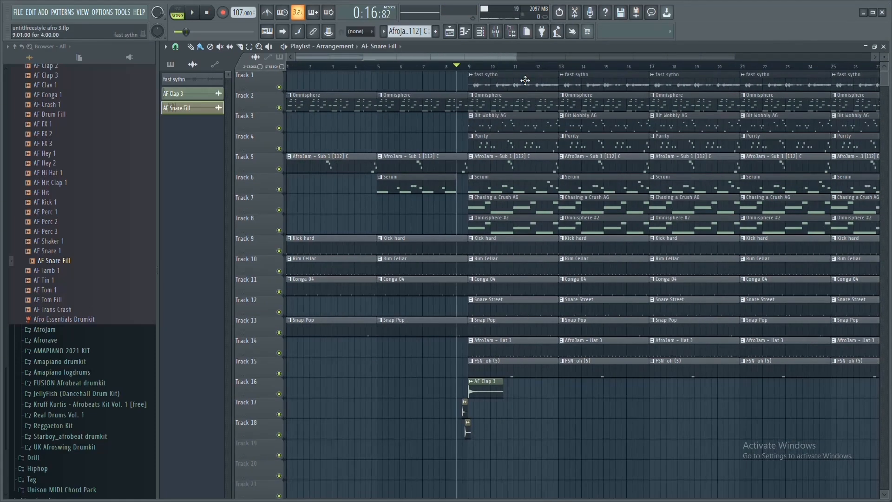
right_click(520, 80)
right_click(520, 125)
right_click(519, 226)
right_click(519, 206)
right_click(506, 349)
right_click(507, 307)
Delete the Serum, Chasing a Crush AG, Omnisphere #2 and fast sythn clips at bar 13
right_click(603, 188)
right_click(606, 206)
right_click(609, 225)
right_click(620, 82)
scroll(622, 74, down, 2)
drag(591, 83, 508, 92)
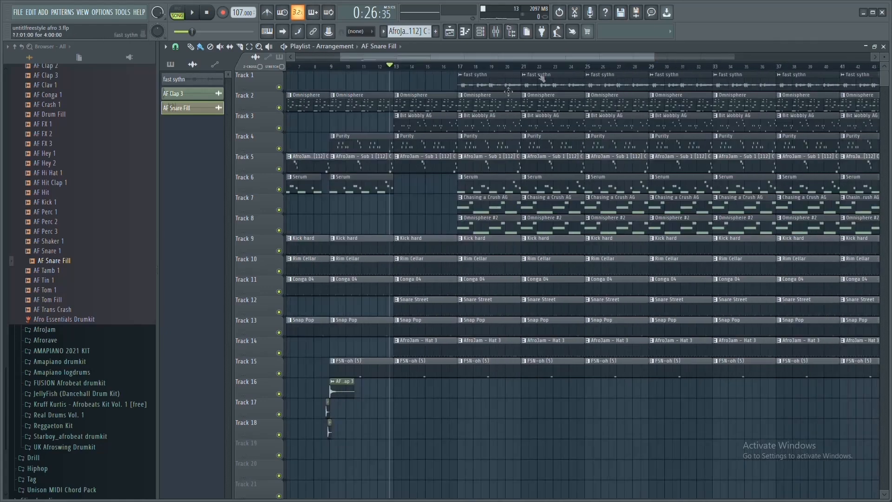
Delete the Purity, AfroJam - Sub 1, Serum, Chasing a Crush AG, Omnisphere #2 and AfroJam - Hat 3 clips at bar 17
right_click(487, 145)
right_click(488, 164)
right_click(492, 186)
right_click(496, 204)
right_click(499, 222)
right_click(480, 349)
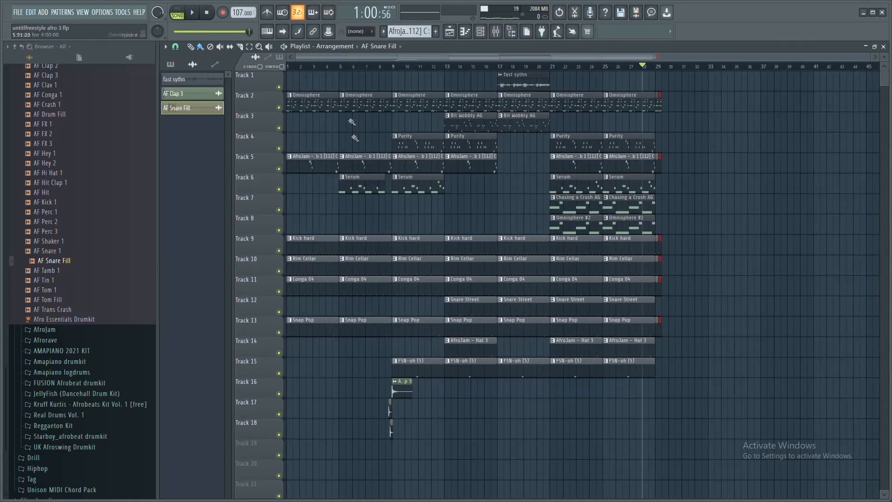
Select the arrangement's pattern clips up to bar 29, duplicate them directly after, and set the playback position to bar 29
drag(304, 72, 658, 374)
key(ctrl+b)
scroll(686, 68, down, 1)
scroll(668, 68, up, 1)
click(600, 67)
scroll(614, 68, down, 1)
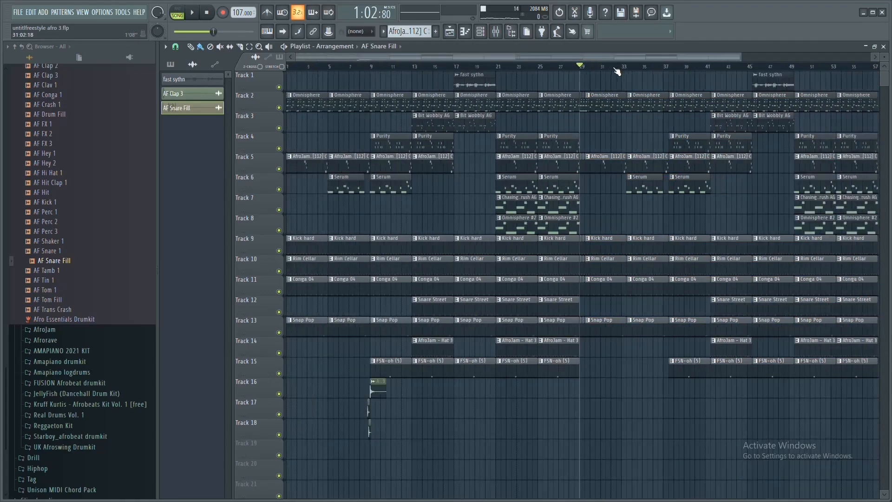
Place a copy of the AF Clap 3 clip on Track 16 at bar 29 and return the playback position to the song start
click(365, 389)
scroll(564, 68, up, 4)
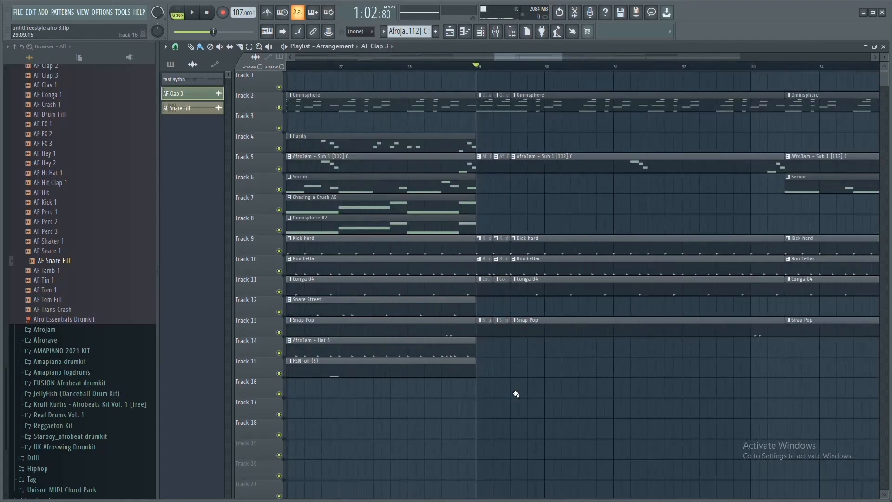
click(511, 393)
scroll(553, 69, down, 4)
click(288, 66)
Add an Omnisphere clip on Track 2 and a Purity clip on Track 4 at bar 57 as the outro
click(739, 106)
scroll(759, 69, up, 4)
drag(770, 97, 754, 99)
click(715, 145)
click(731, 145)
scroll(733, 69, down, 4)
Create an automation clip for the Master channel's volume from the mixer and close the mixer
key(F9)
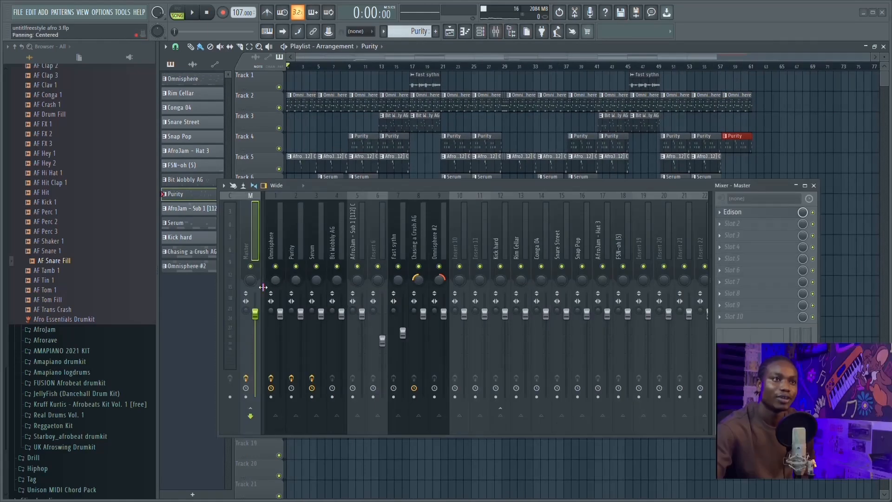
right_click(255, 317)
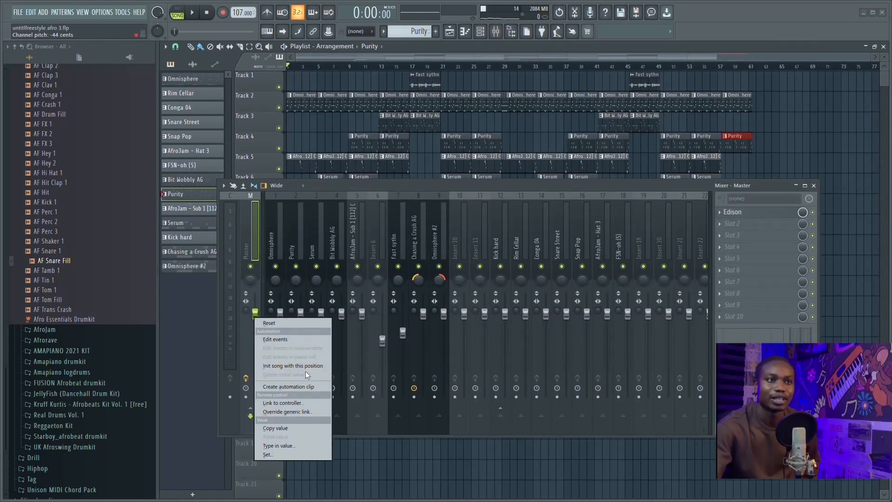
click(302, 385)
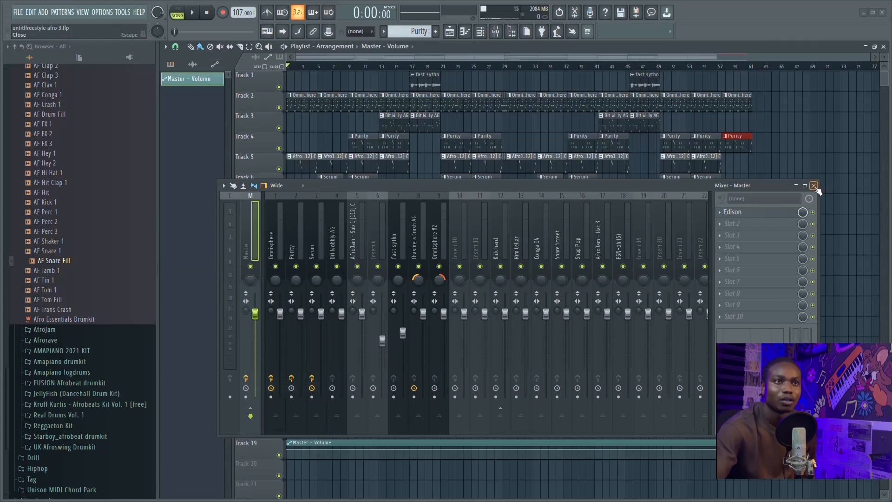
click(813, 185)
scroll(286, 320, down, 5)
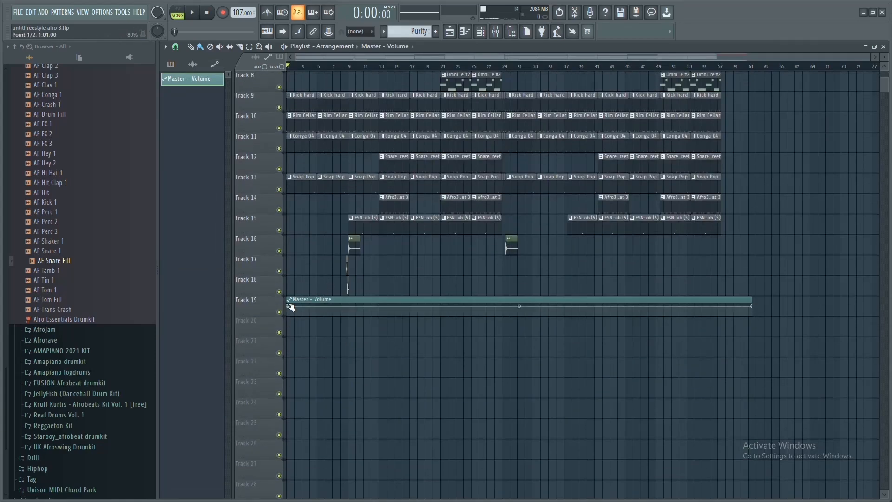
Copy the Master - Volume clip's starting value, paste it (80%) onto a new point near bar 59, and pull the end point down for a fade-out
right_click(288, 306)
click(316, 453)
scroll(766, 77, up, 5)
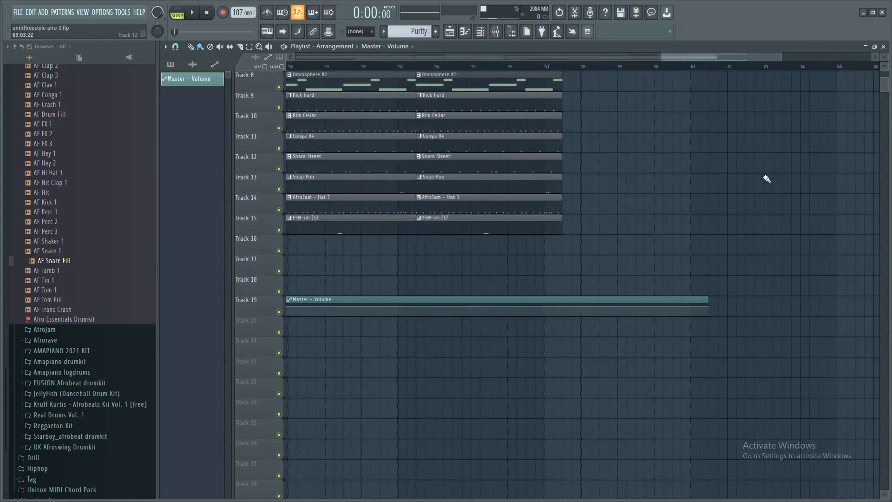
scroll(757, 292, up, 6)
scroll(755, 296, down, 5)
right_click(617, 347)
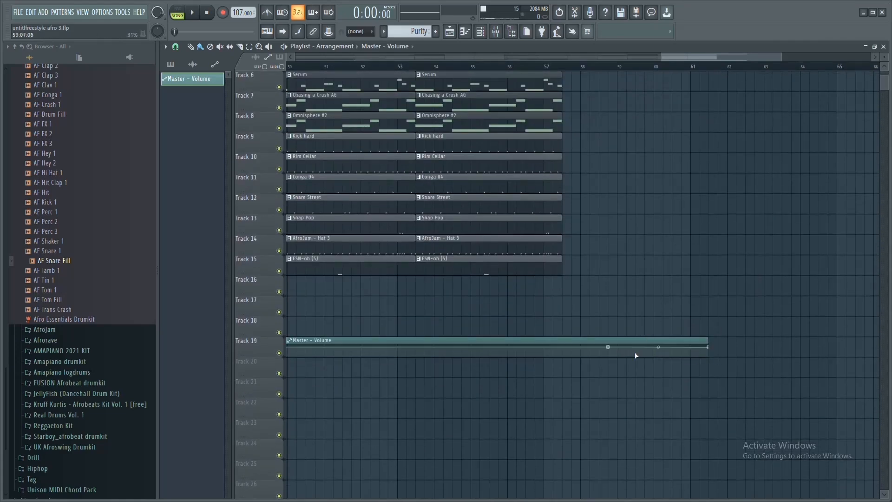
mouse_move(609, 347)
mouse_down()
mouse_move(692, 348)
mouse_move(620, 348)
mouse_up()
right_click(622, 347)
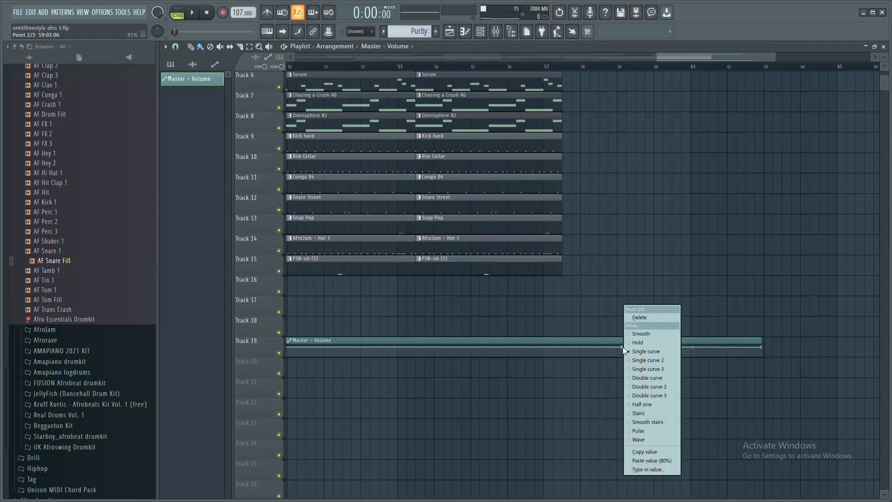
click(668, 461)
drag(762, 348, 728, 374)
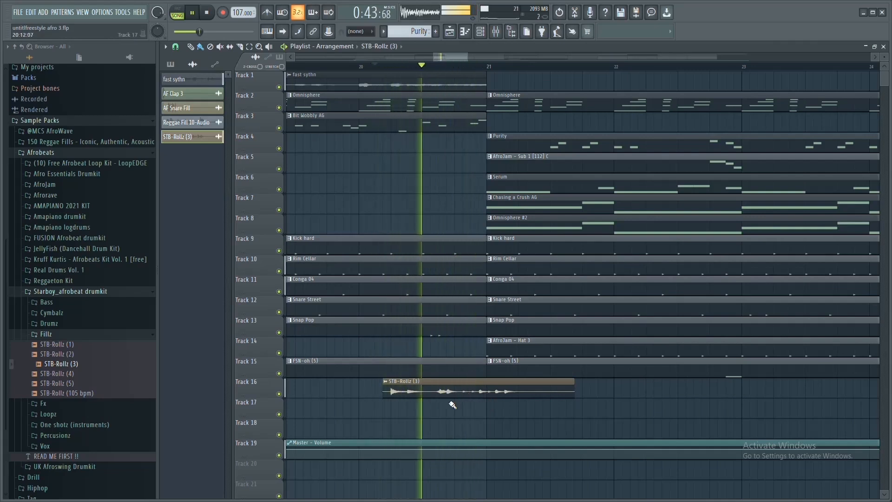
Trim the STB-Rollz (3) fill on Track 16 to a short slice leading into bar 21 and play back the transition
key(space)
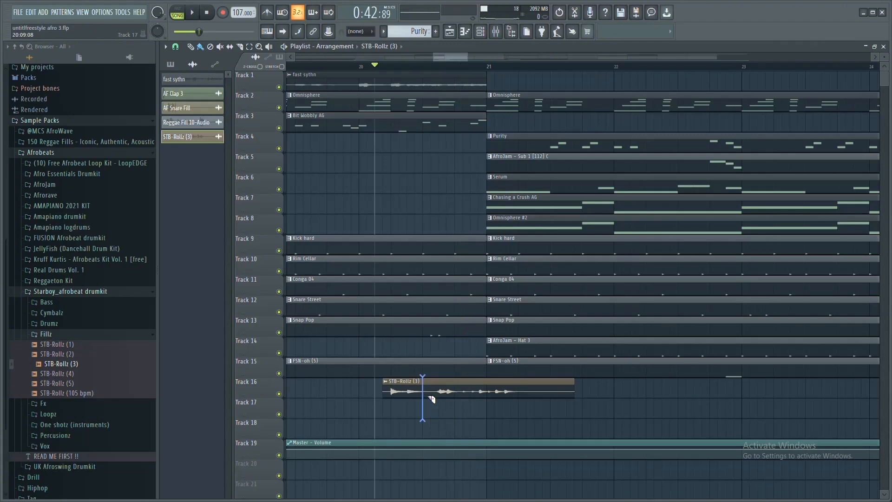
right_click(490, 396)
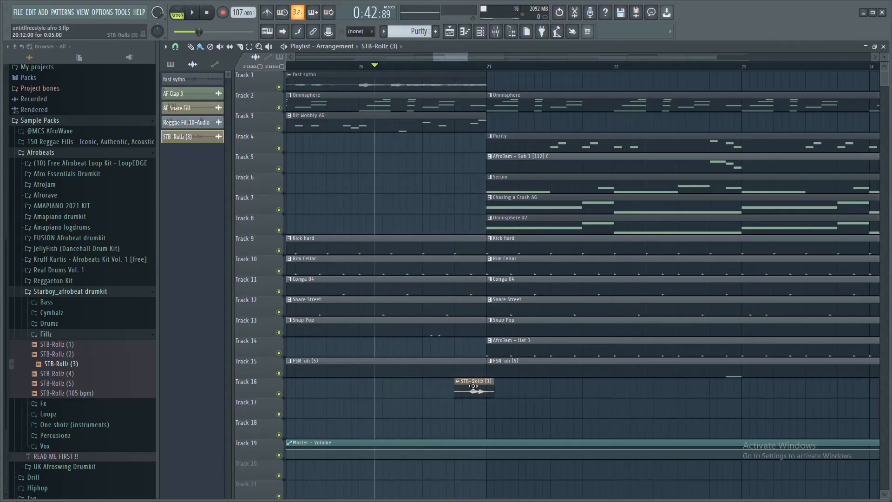
key(space)
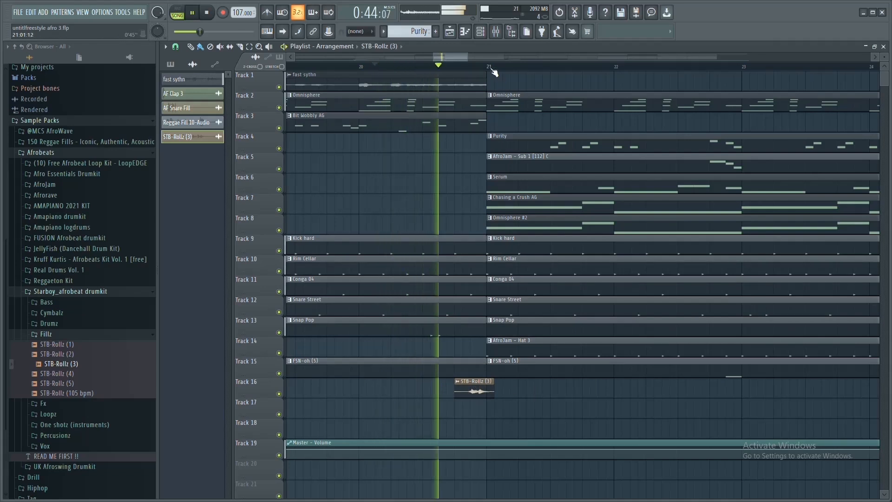
key(space)
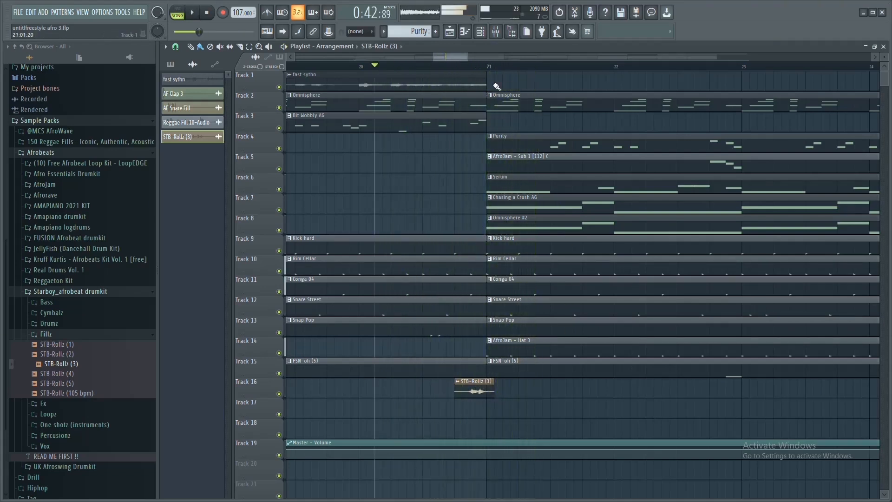
scroll(500, 69, down, 5)
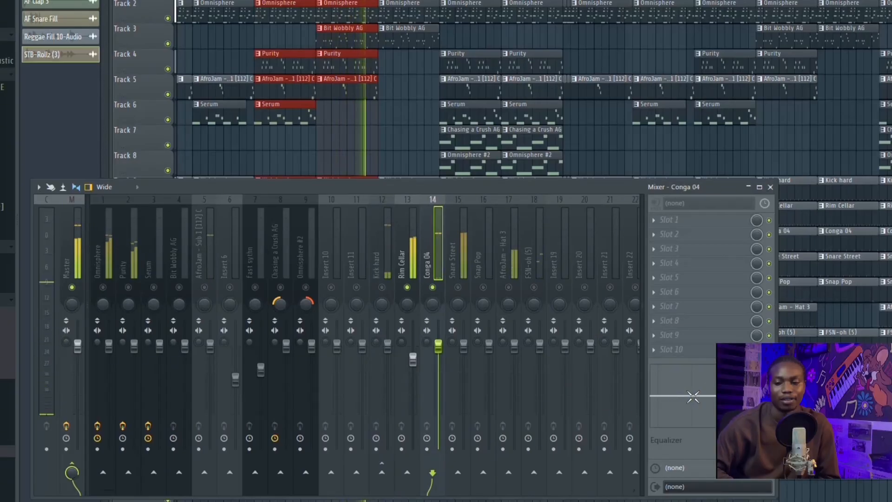
Boost the Conga 04 channel's middle equalizer band slightly and lower the Snare Street channel's volume
drag(692, 396, 710, 389)
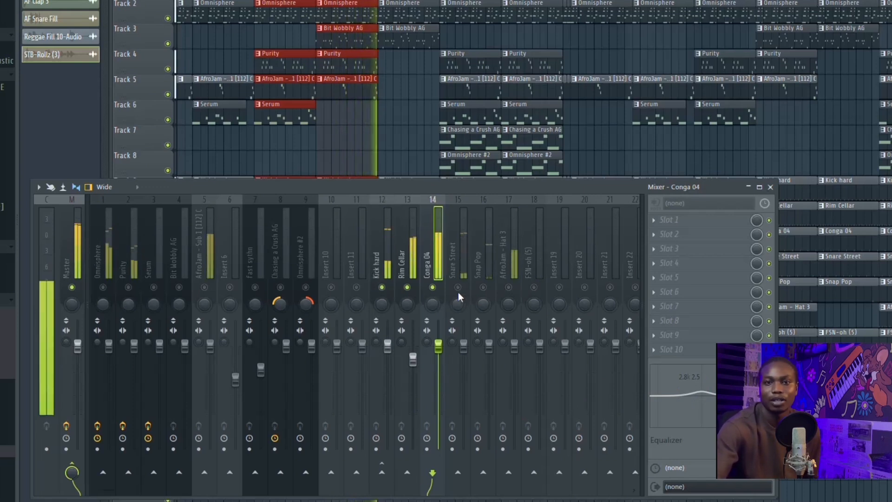
click(404, 269)
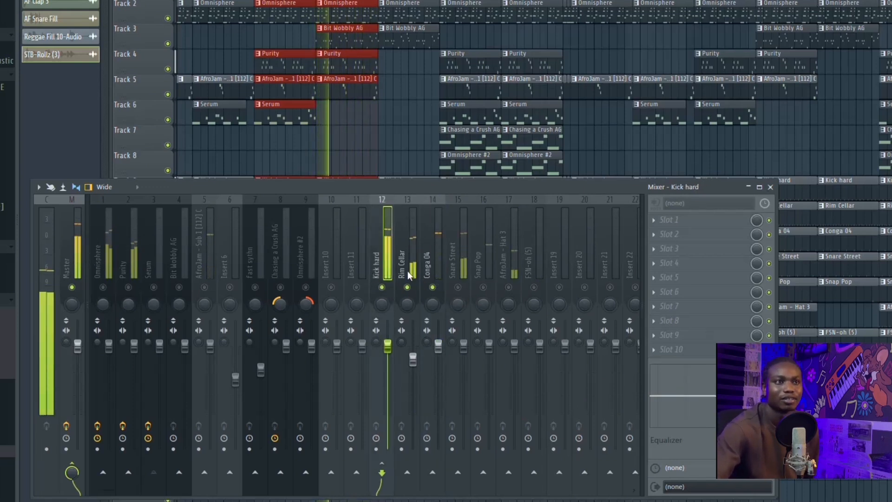
click(431, 272)
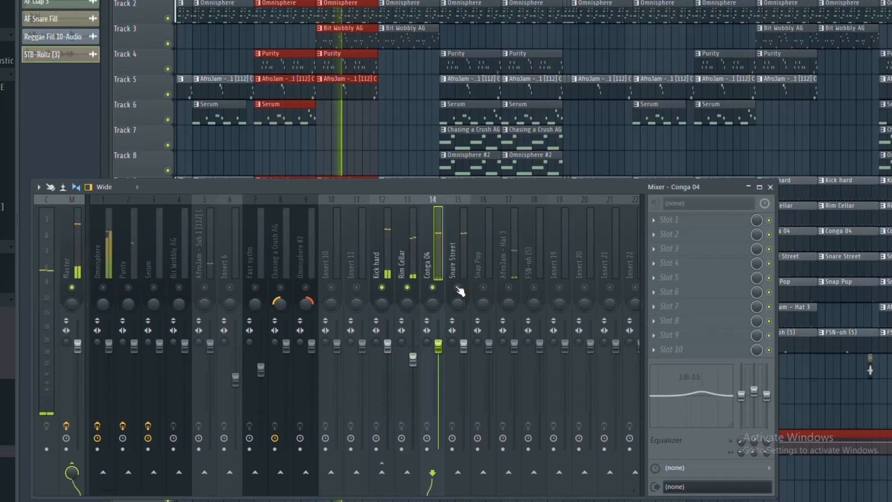
drag(463, 344, 469, 372)
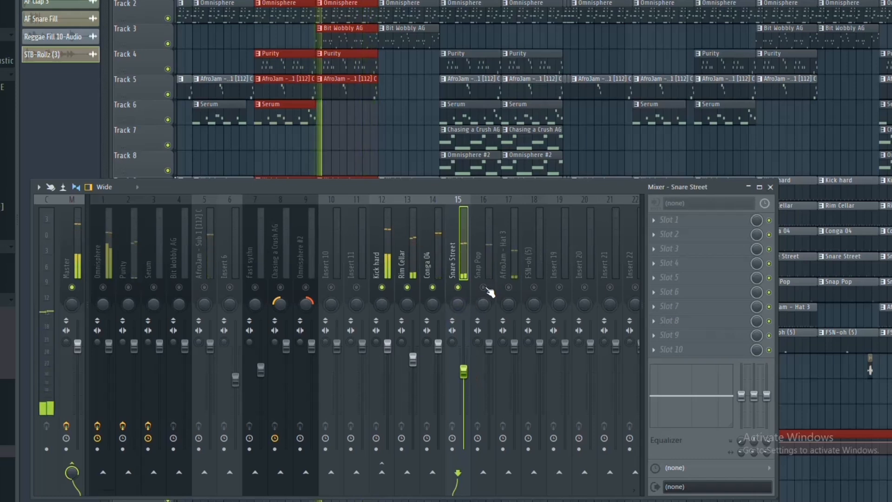
Pan the AfroJam - Hat 3 channel to the right, add Fruity Reeverb 2 in its first effect slot, and reduce the wet level
click(510, 303)
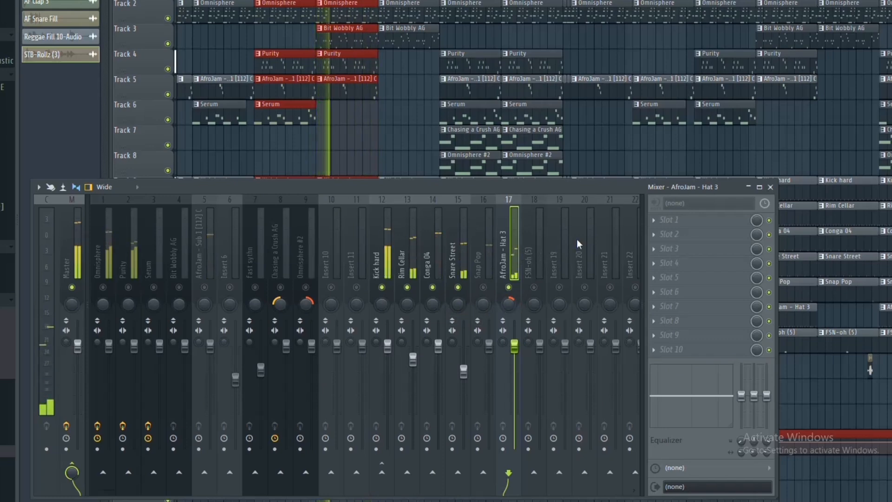
click(671, 220)
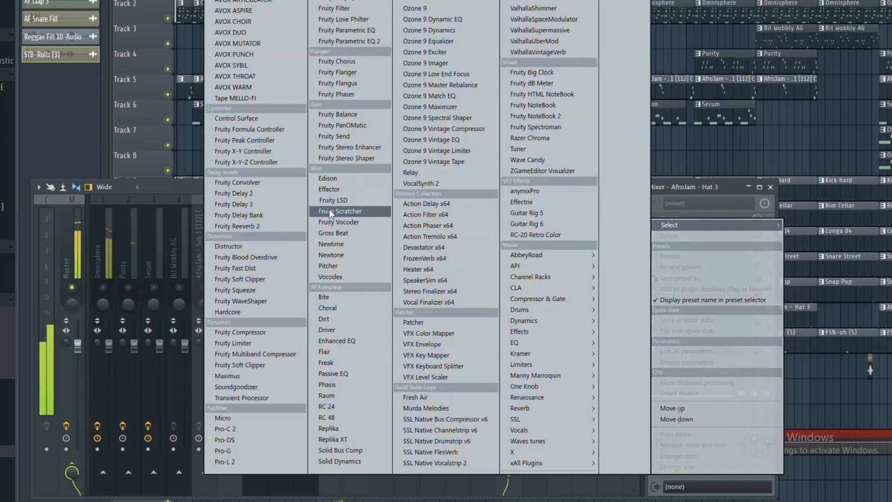
click(283, 224)
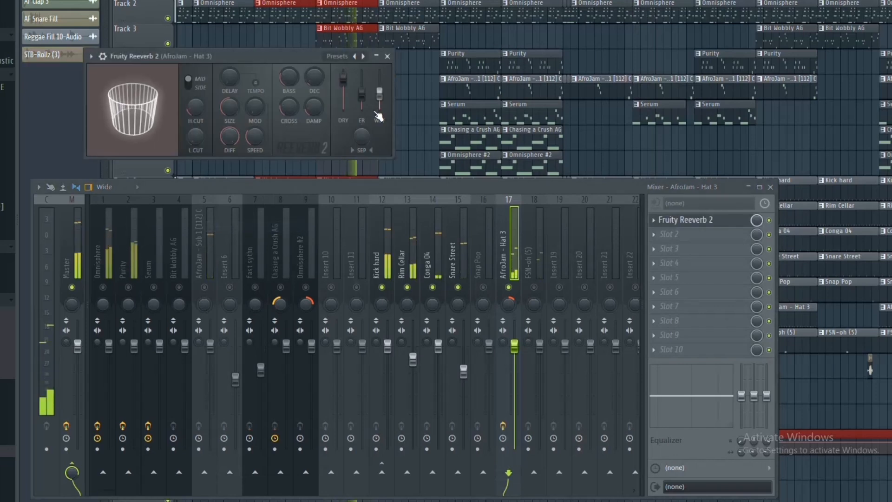
drag(381, 96, 385, 104)
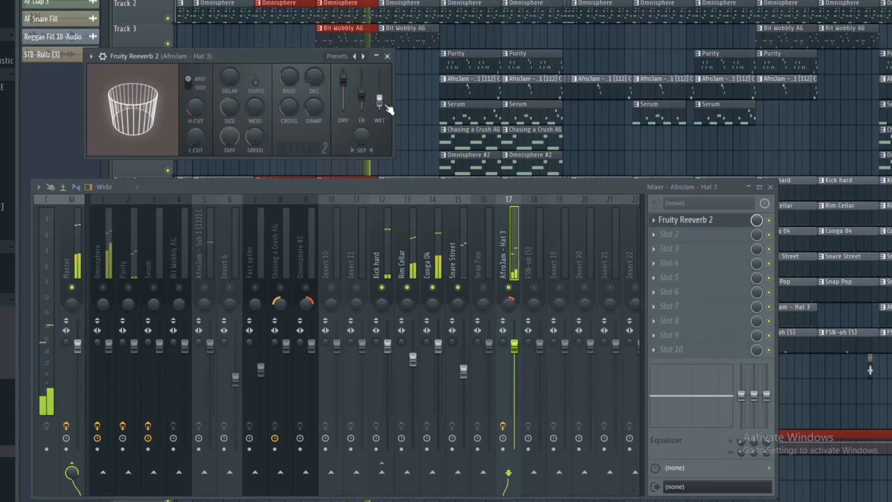
click(386, 56)
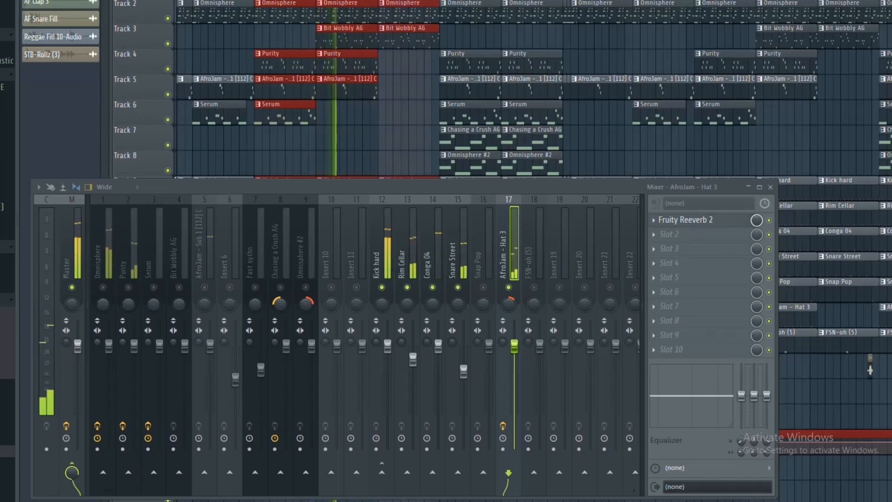
Lower the Snap Pop channel's volume, pan it slightly to the left, and close the FSN-oh (5) channel's Fruity Reeverb 2 window
drag(288, 76, 340, 3)
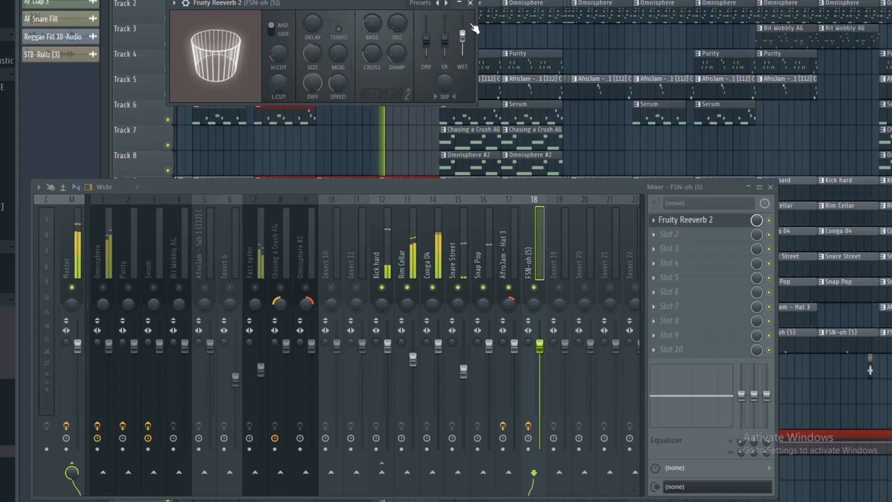
click(483, 261)
drag(490, 347, 494, 384)
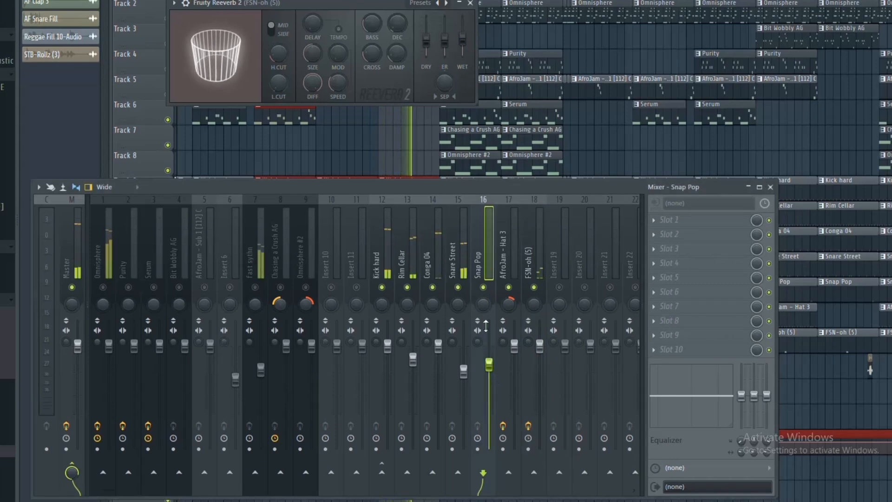
drag(484, 304, 488, 324)
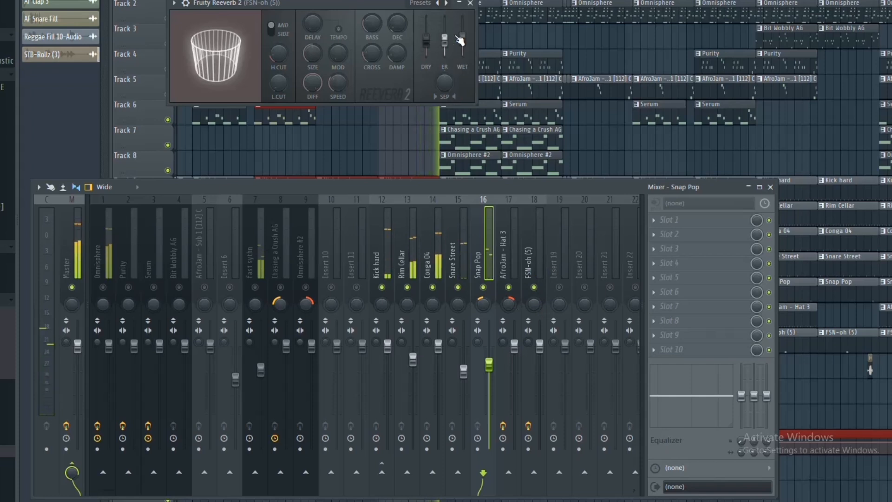
click(470, 3)
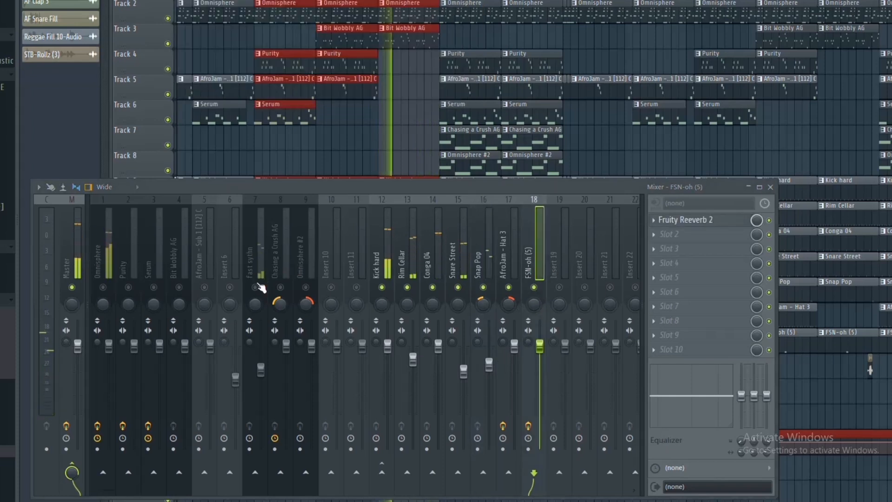
Raise the saturation and gain of the Master channel's Fruity Limiter during playback
double_click(185, 2)
key(space)
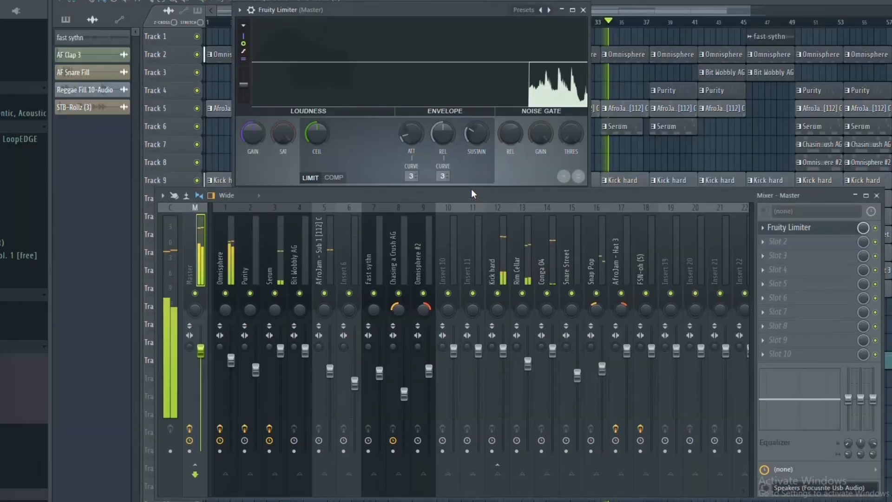
drag(471, 188, 452, 256)
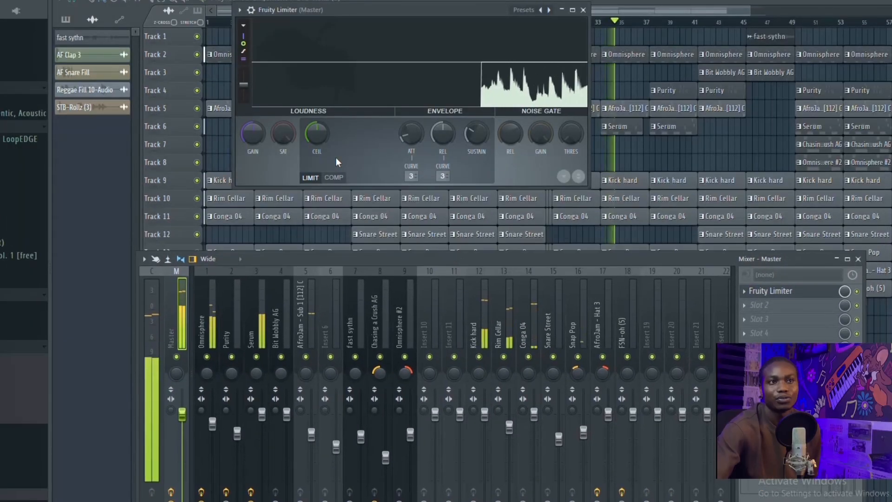
drag(288, 136, 254, 132)
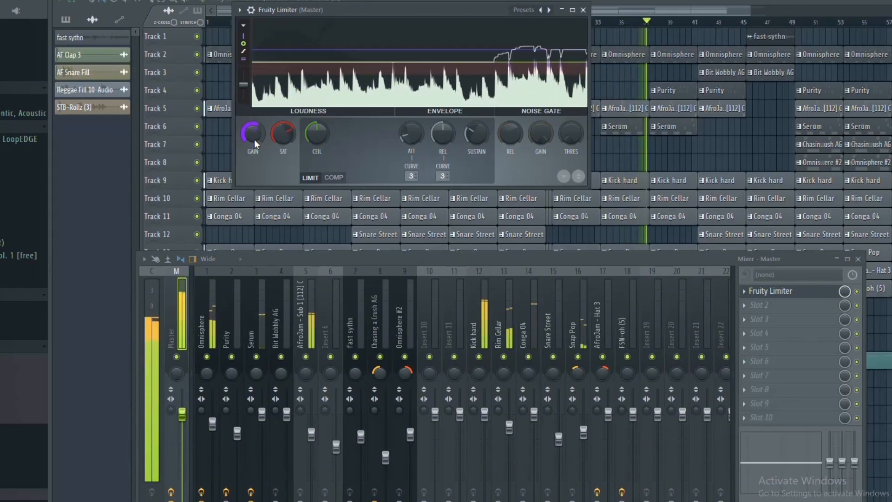
click(583, 9)
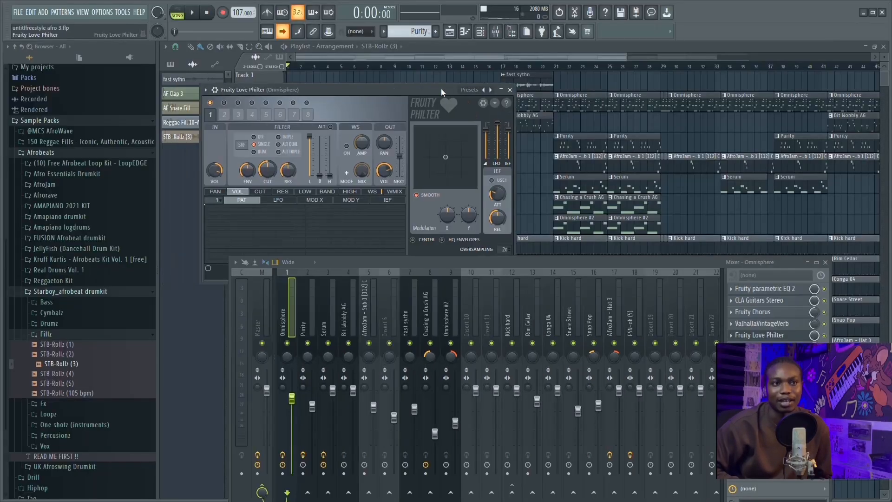
Load the Formant vowels preset in the Omnisphere channel's Fruity Love Philter and close the plugin
drag(442, 88, 495, 78)
click(519, 79)
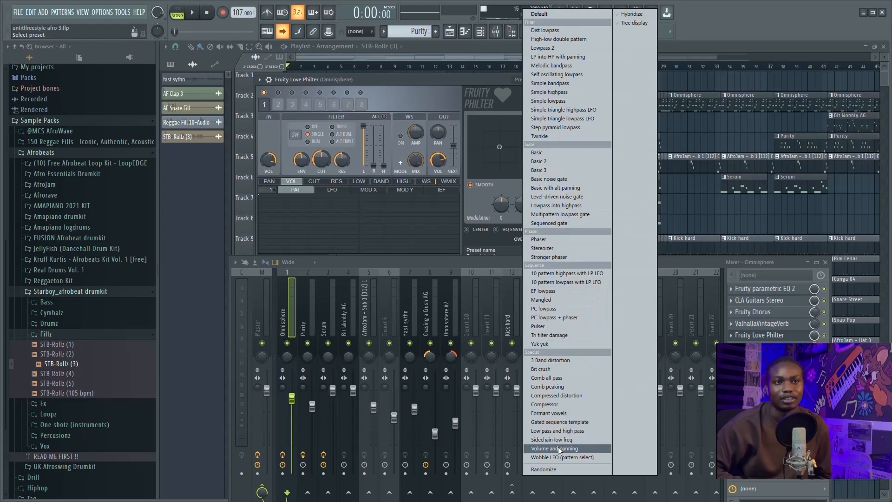
click(565, 411)
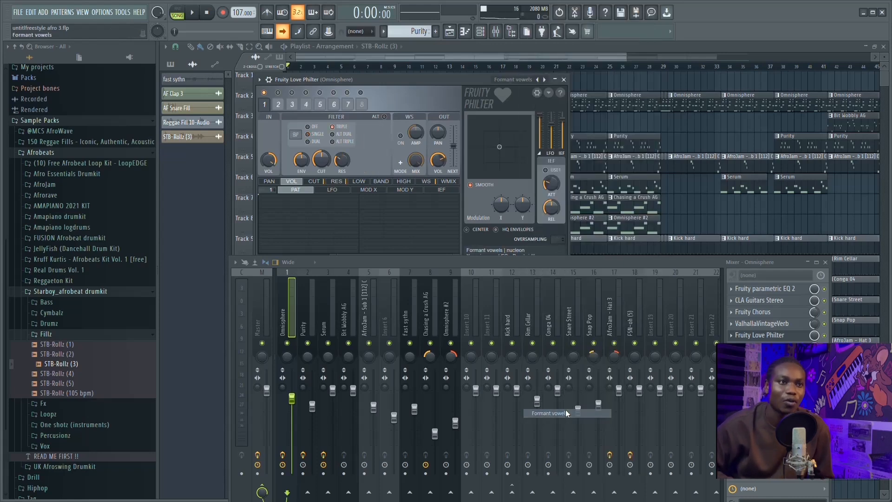
click(825, 262)
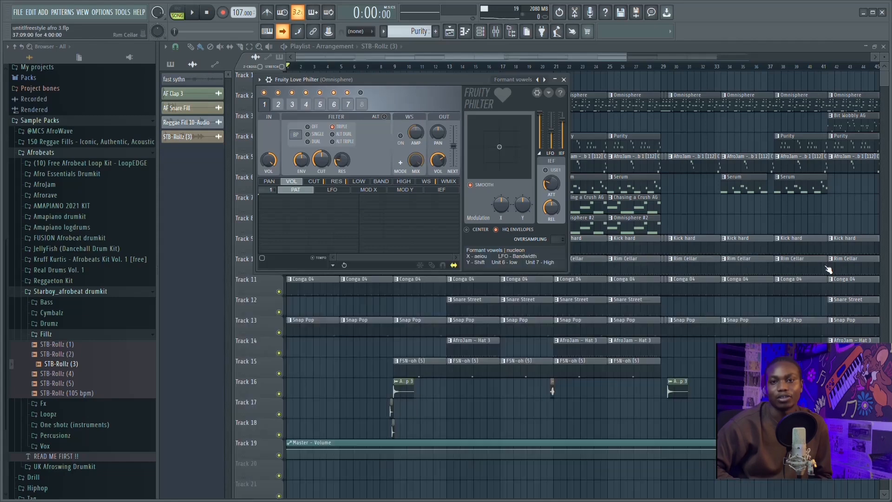
click(564, 80)
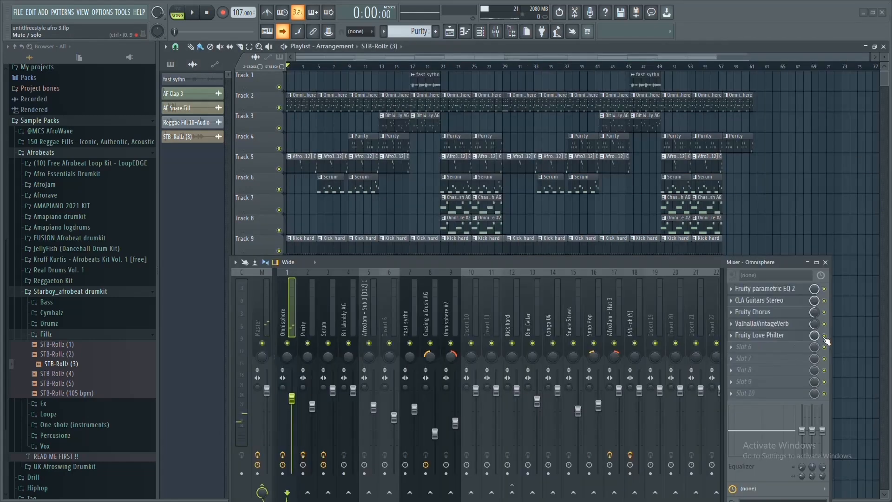
Create an automation clip for the Omnisphere channel's Fruity Love Philter mute switch and drop its level to off at bar 5
right_click(825, 335)
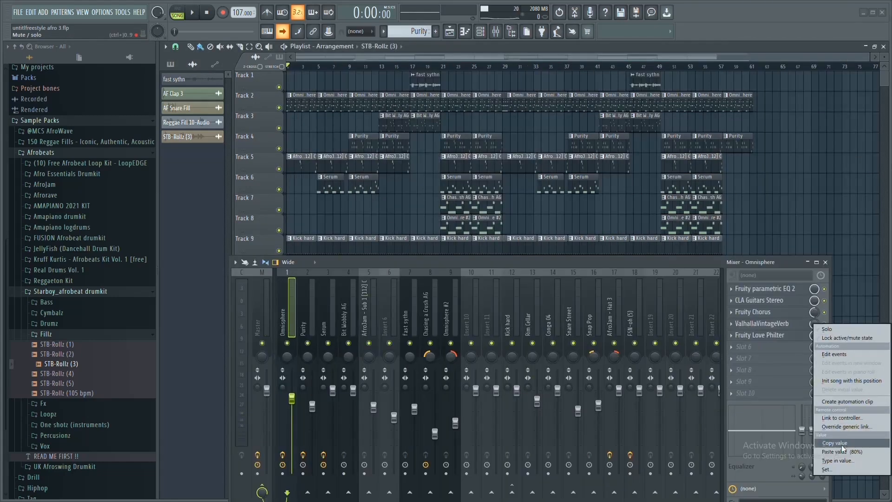
click(852, 402)
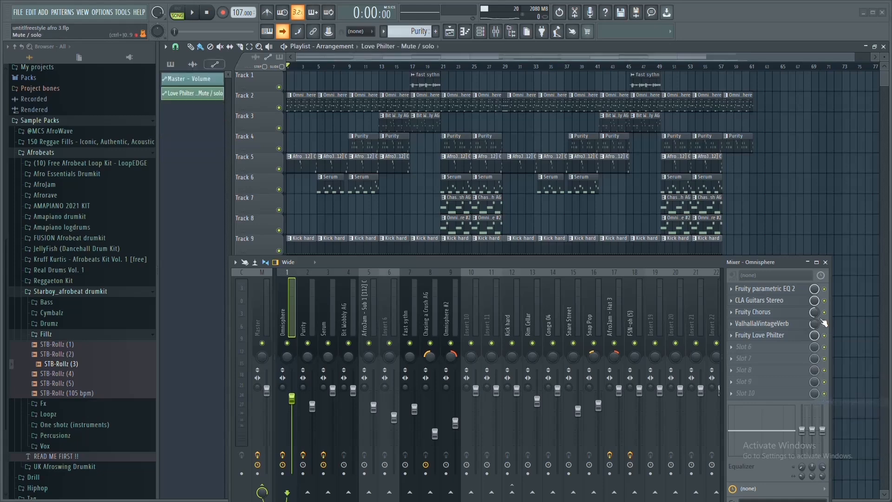
click(825, 263)
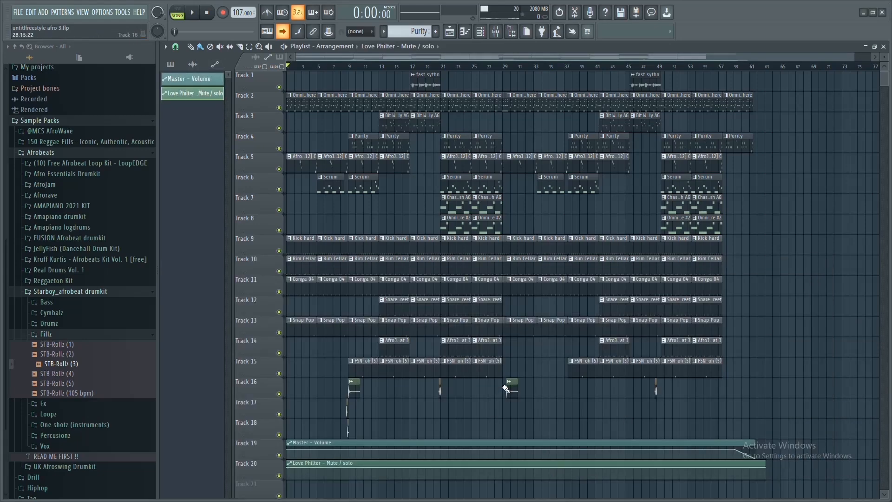
scroll(297, 456, down, 2)
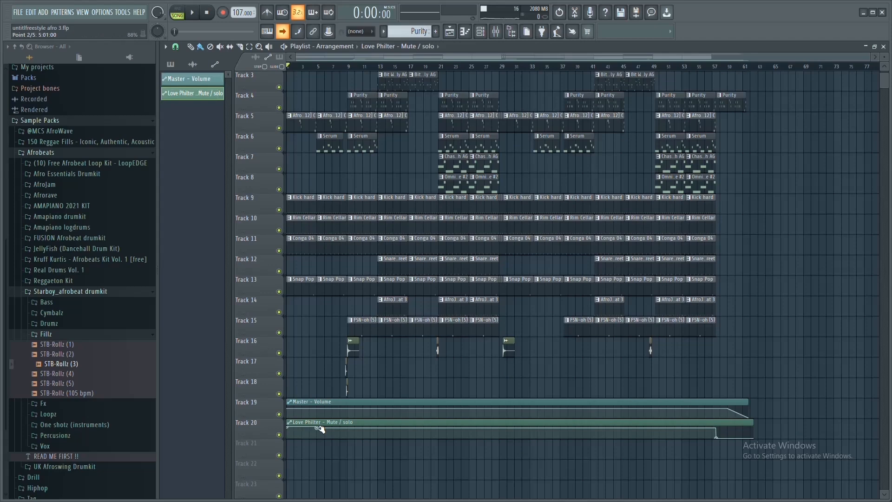
drag(319, 428, 319, 444)
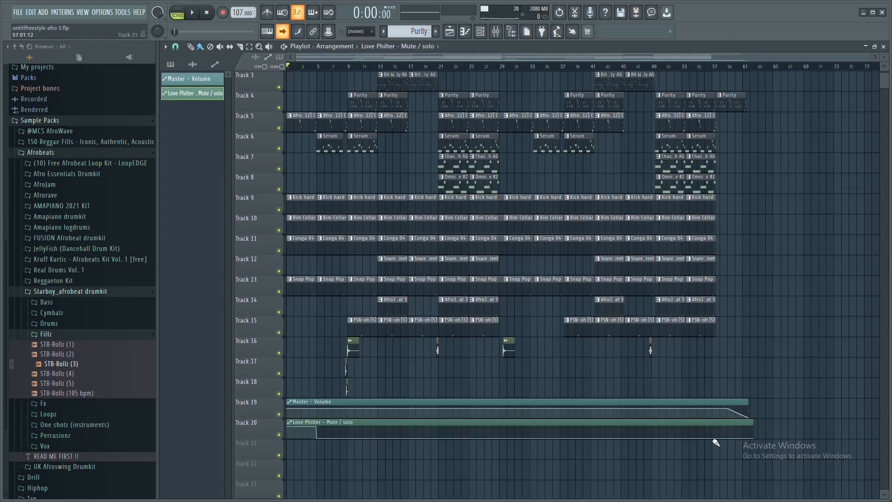
scroll(735, 82, up, 4)
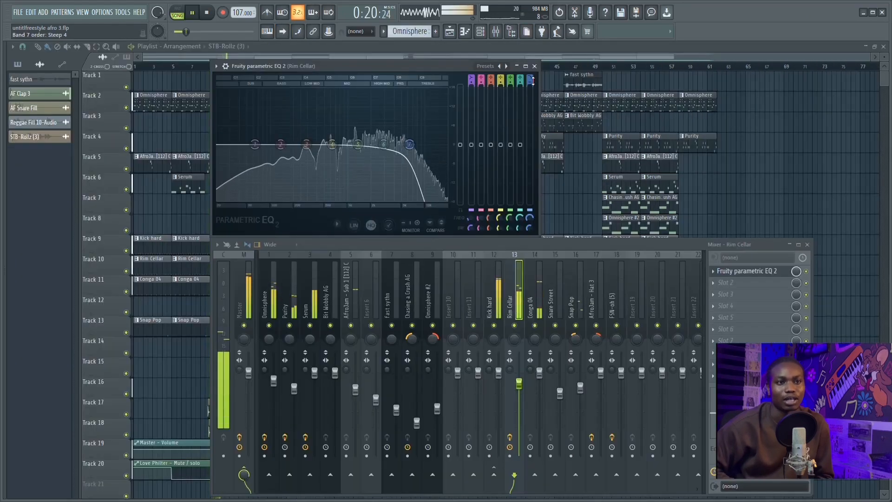
Lower the high-cut band's frequency in the Rim Cellar channel's Fruity parametric EQ 2 and create an automation clip for the effect's mute switch
drag(421, 146, 376, 145)
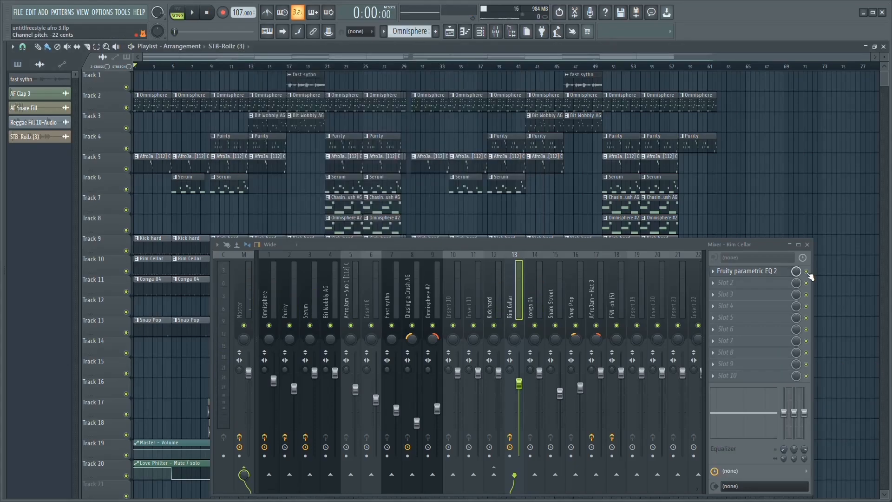
right_click(808, 274)
click(814, 344)
click(807, 244)
Add a point at bar 9 in the Param. EQ 2 - Mute / solo clip, drop it to off, and play the song
scroll(322, 412, down, 6)
scroll(319, 289, up, 3)
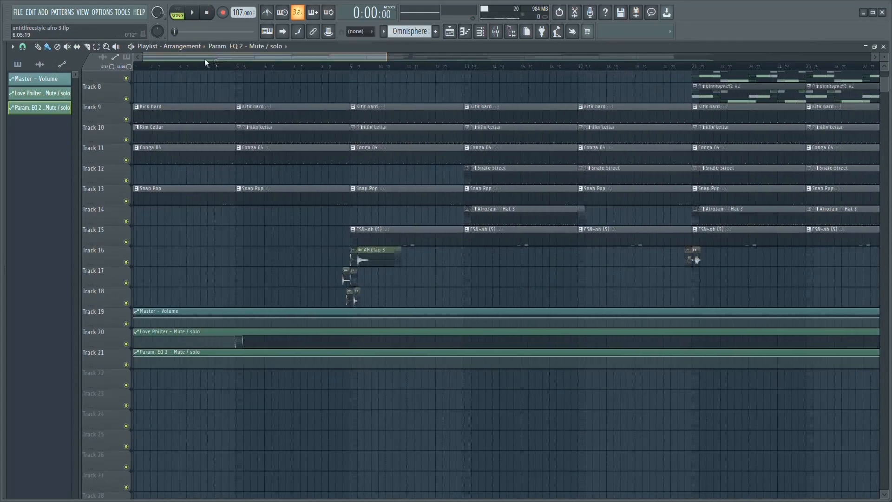
drag(214, 62, 188, 63)
right_click(363, 357)
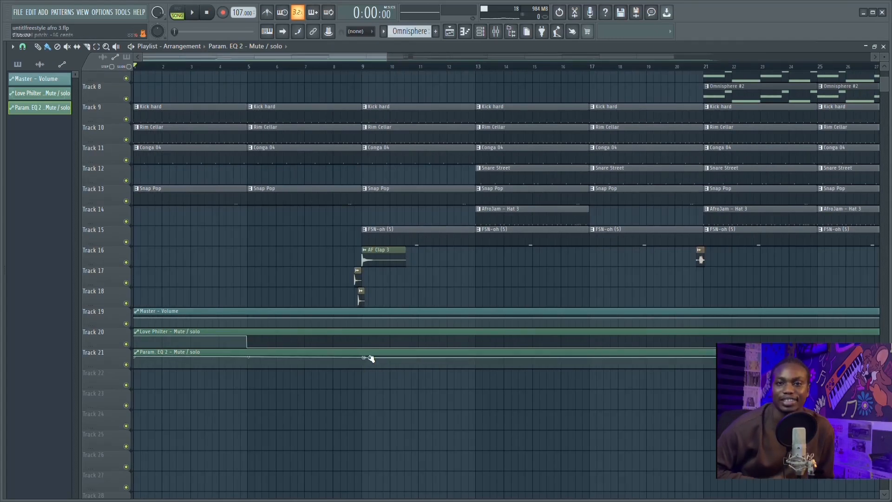
drag(363, 357, 364, 368)
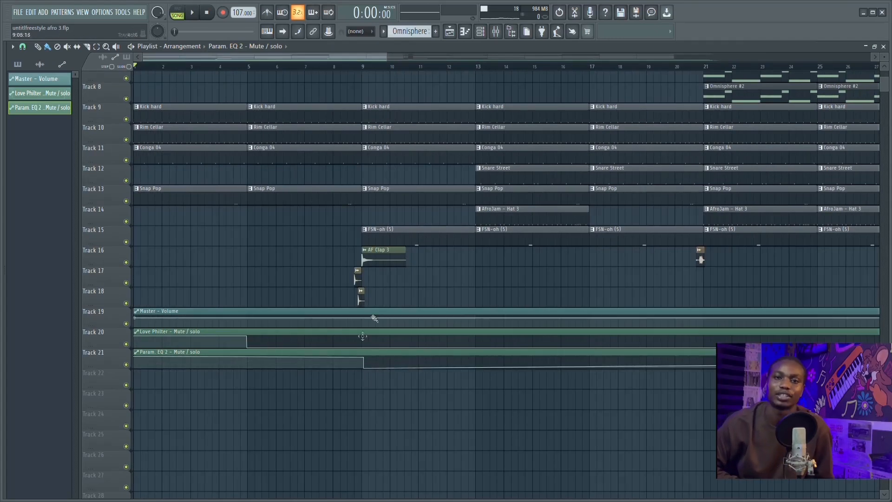
click(192, 14)
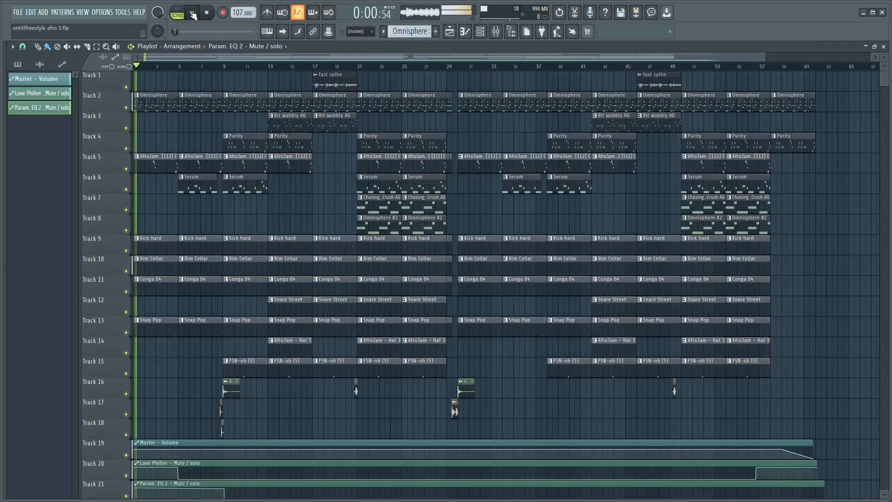